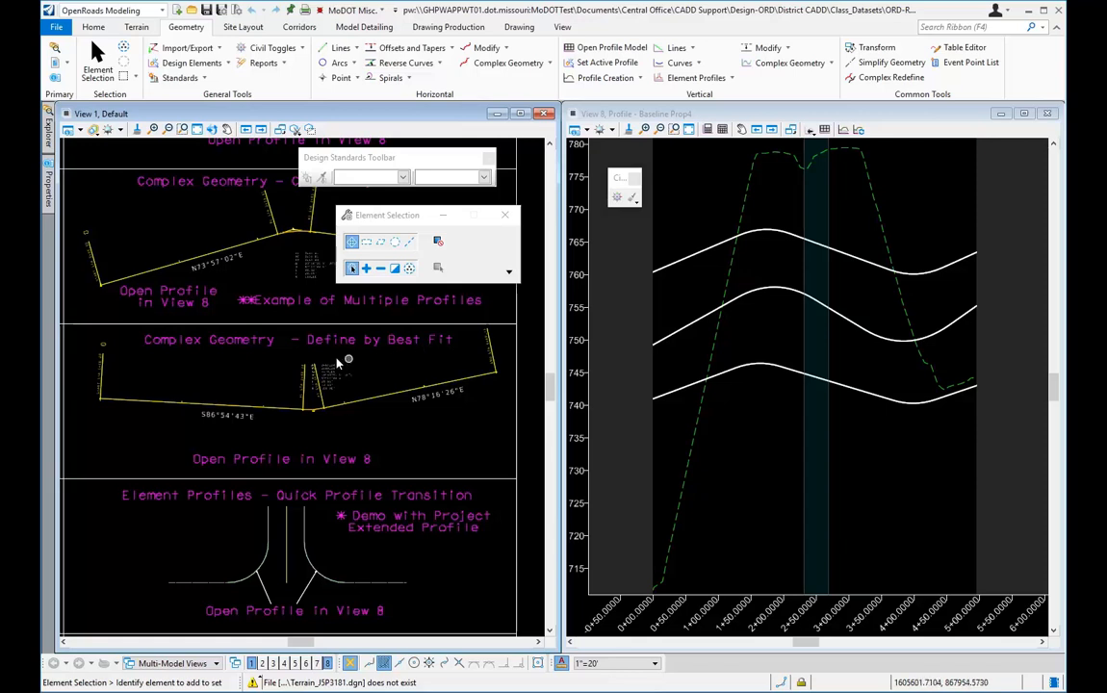
Step: Open the profile model of the alignment under "Complex Geometry - Define by Best Fit" in View 8
click(159, 405)
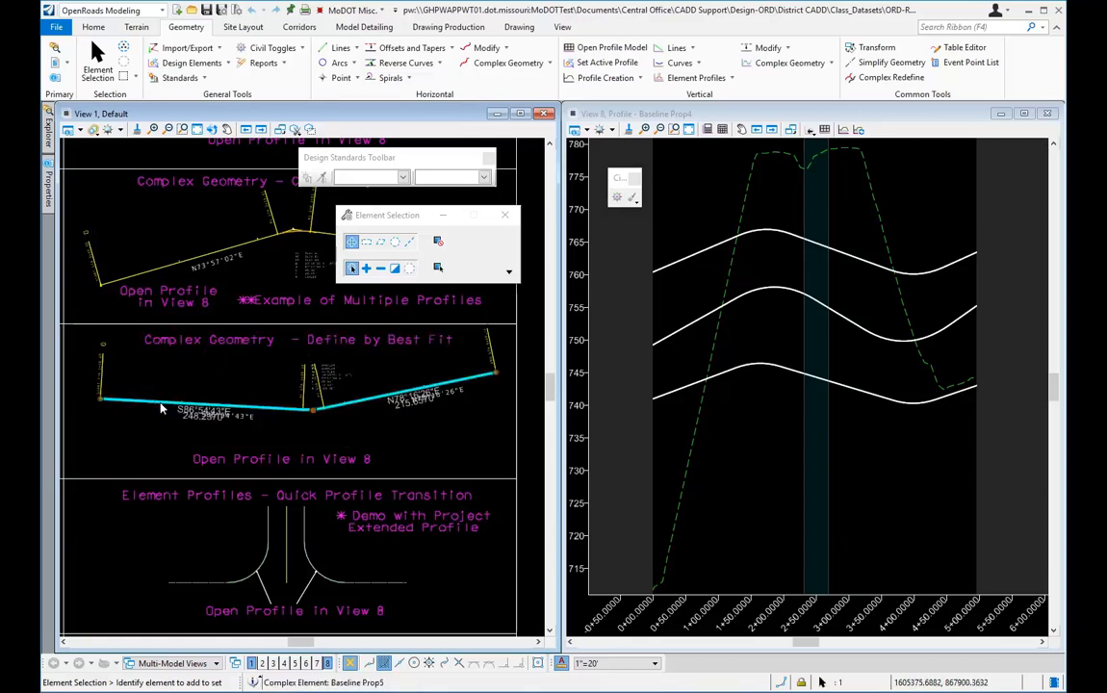
mouse_move(160, 408)
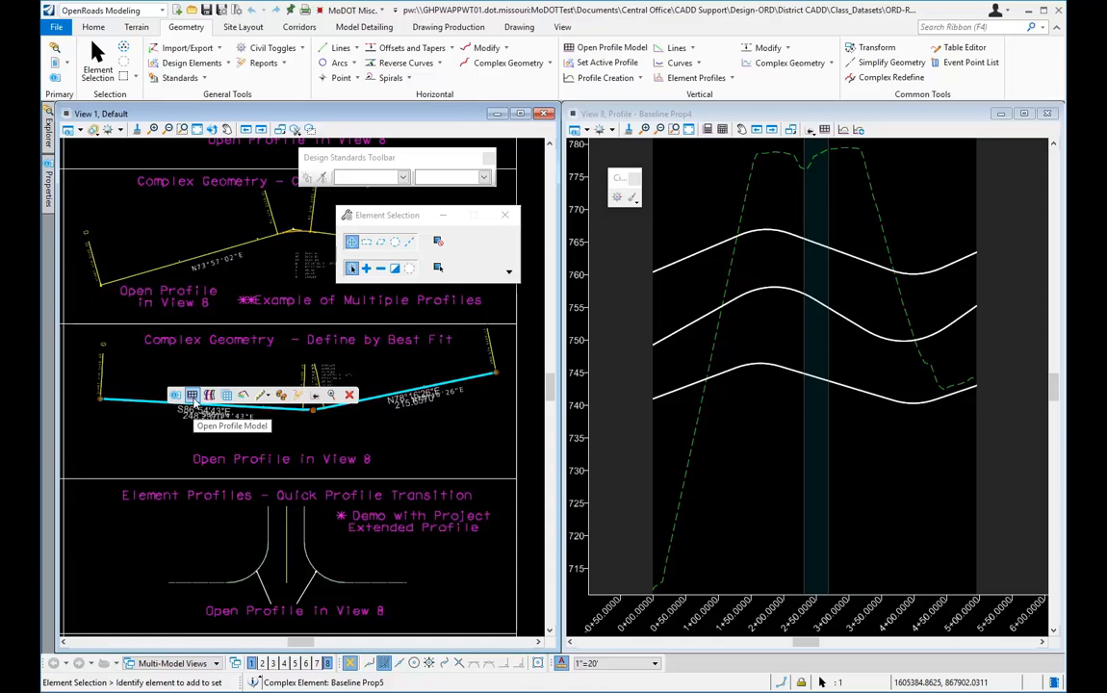
click(191, 395)
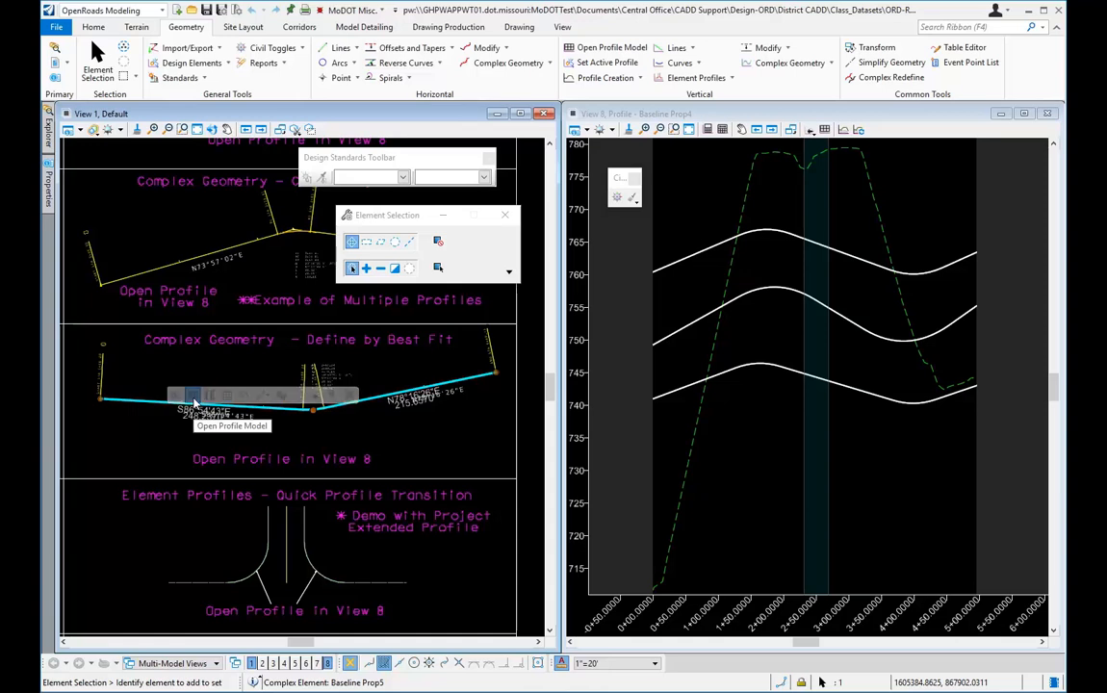
click(767, 448)
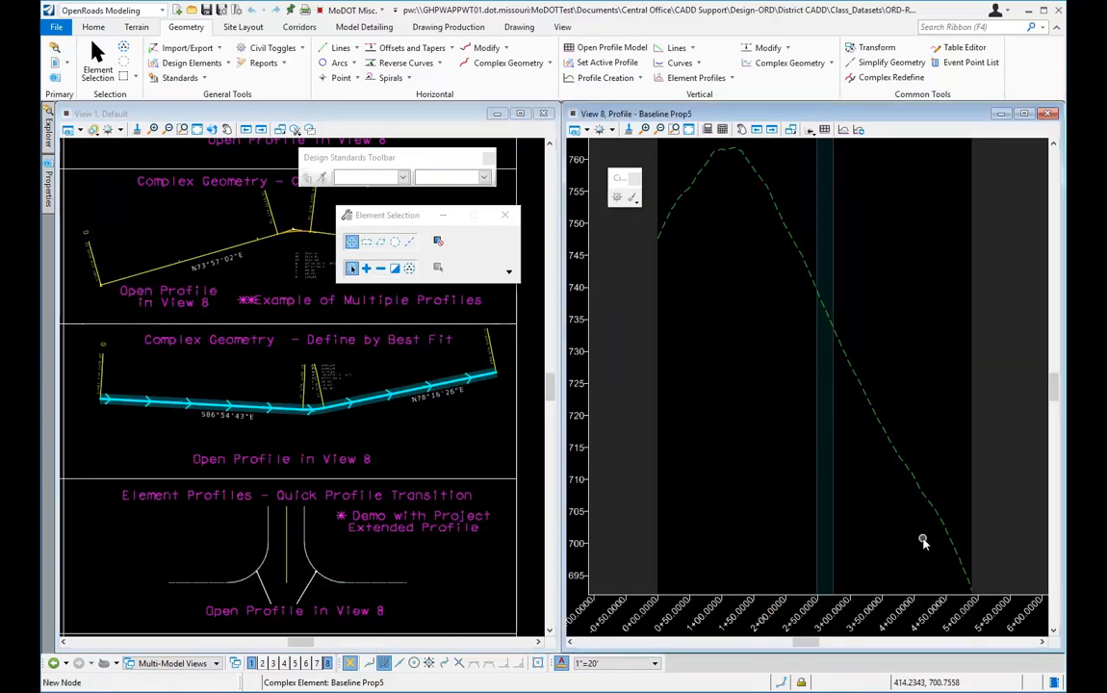
Step: Start Define Profile By Best Fit and set the Best Fit option to Make Complex Element
scroll(921, 539, down, 1)
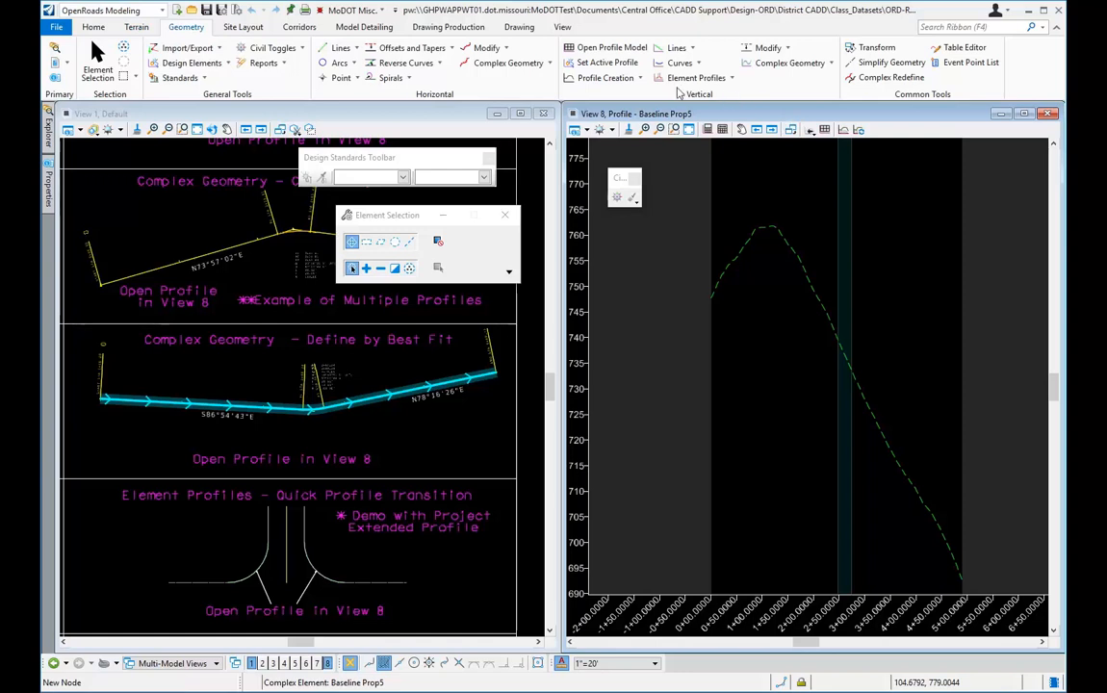
click(832, 64)
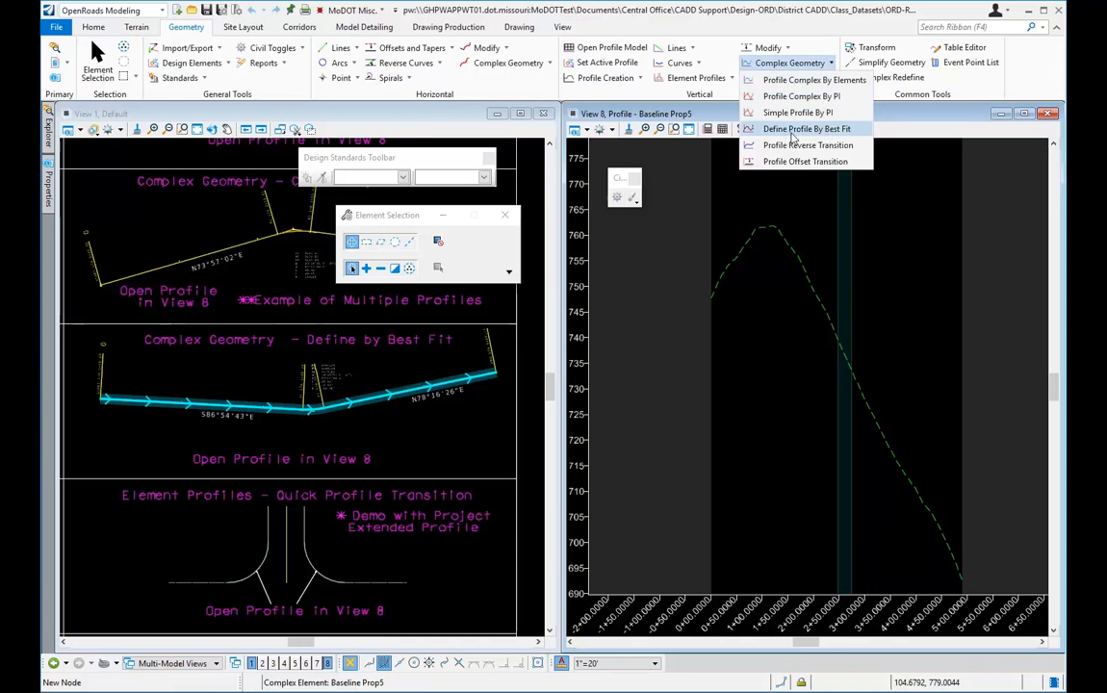
click(841, 133)
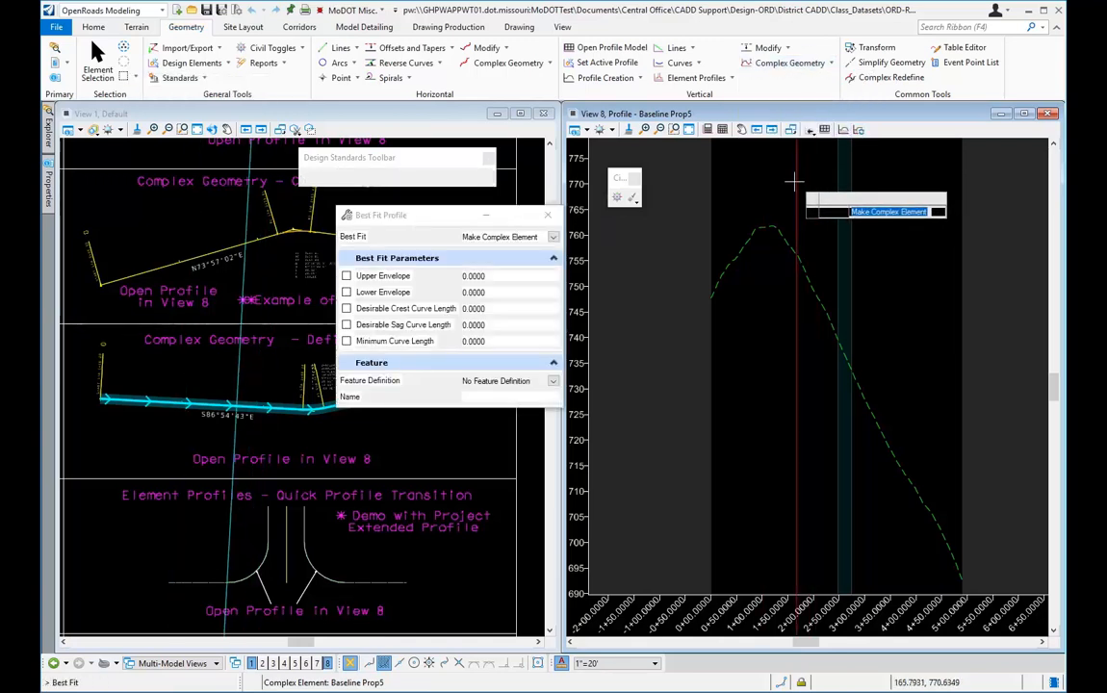
drag(432, 222, 739, 192)
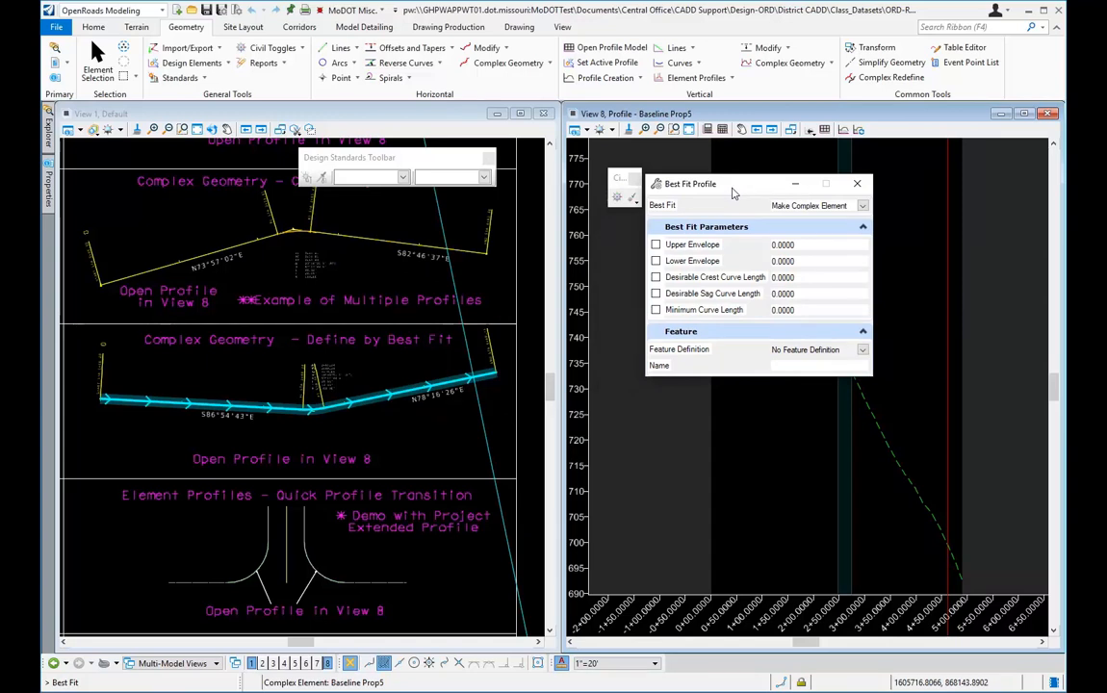
click(862, 206)
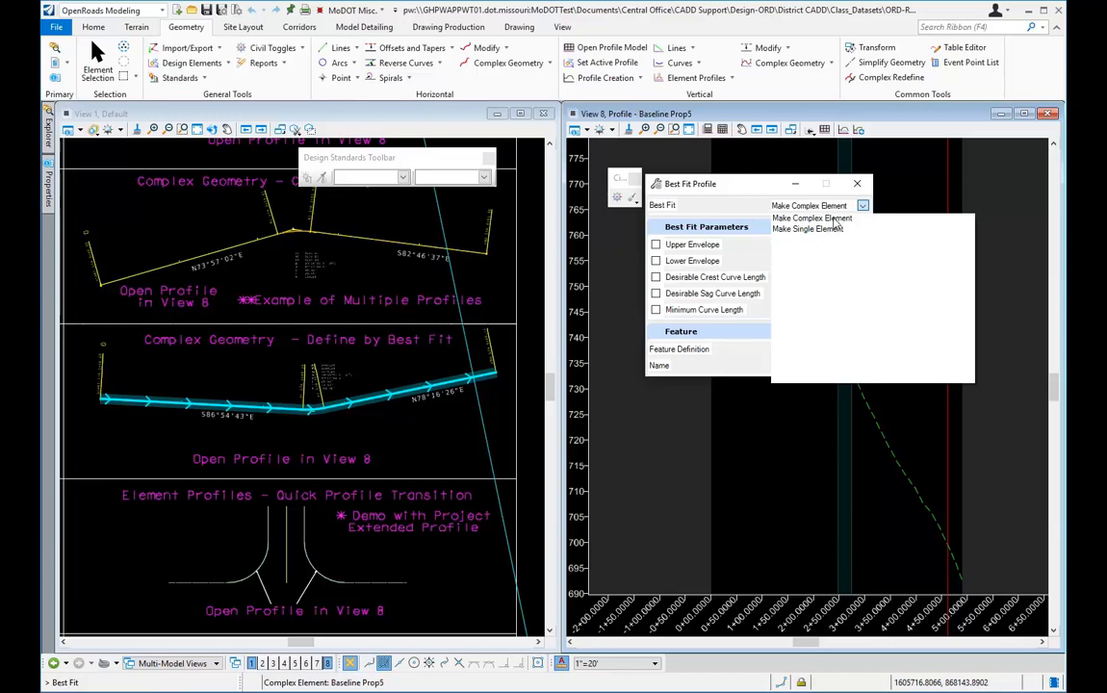
click(833, 218)
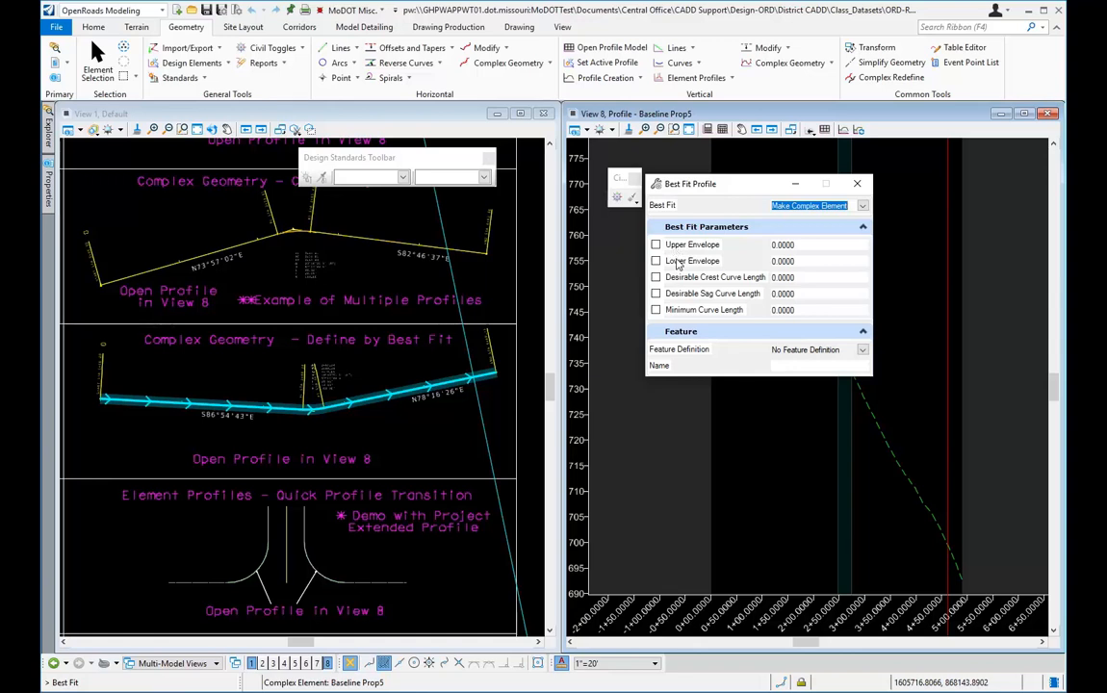
Step: Set the best fit Upper Envelope to 5 and the Lower Envelope to -5
click(785, 245)
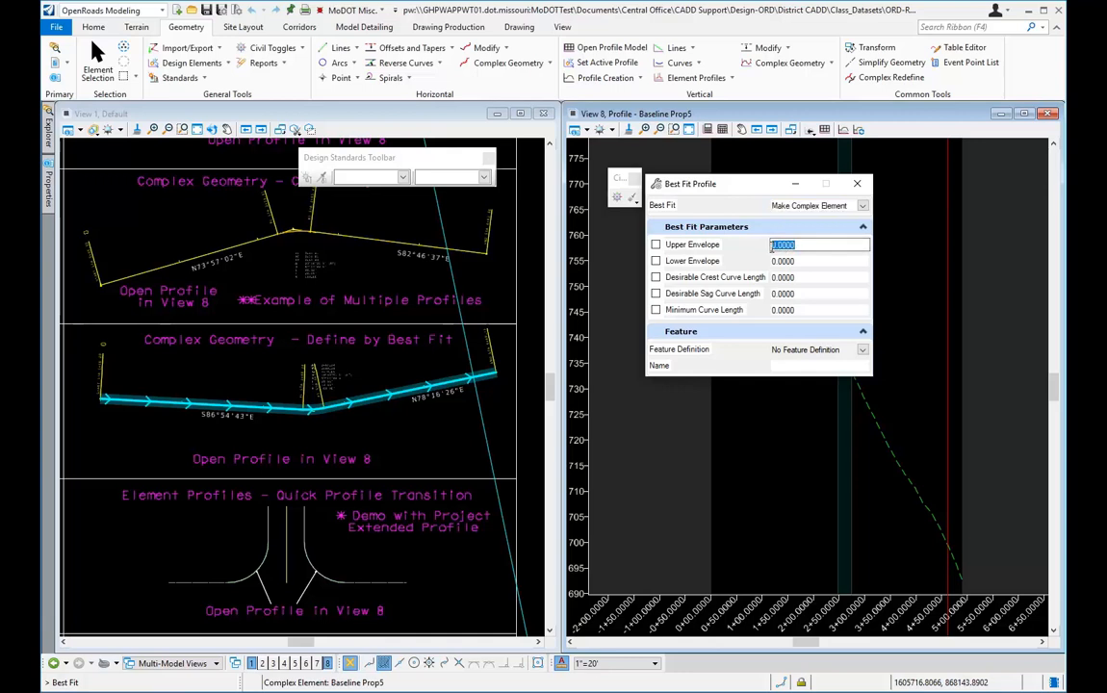
double_click(773, 248)
text(5)
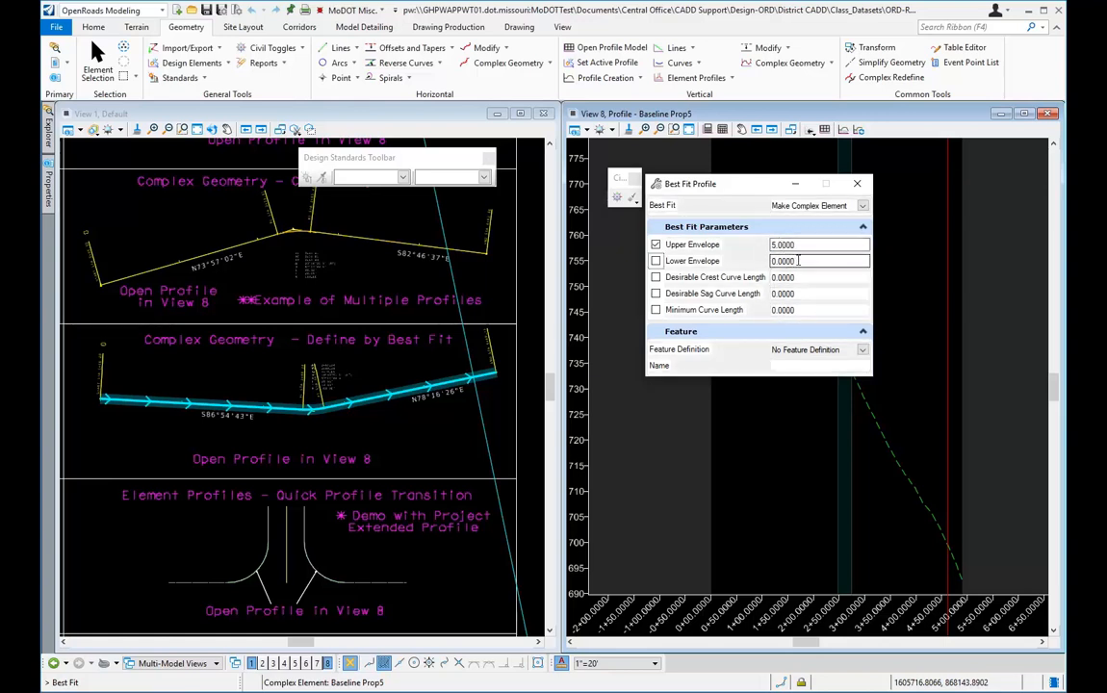
double_click(773, 261)
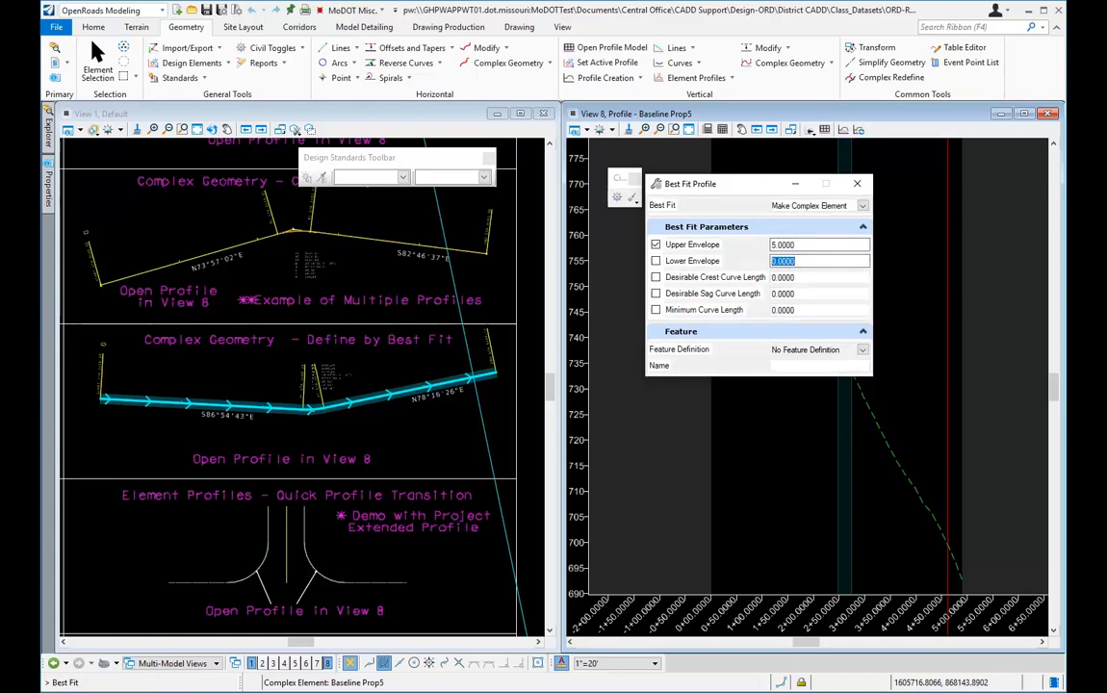
text(-5)
key(Return)
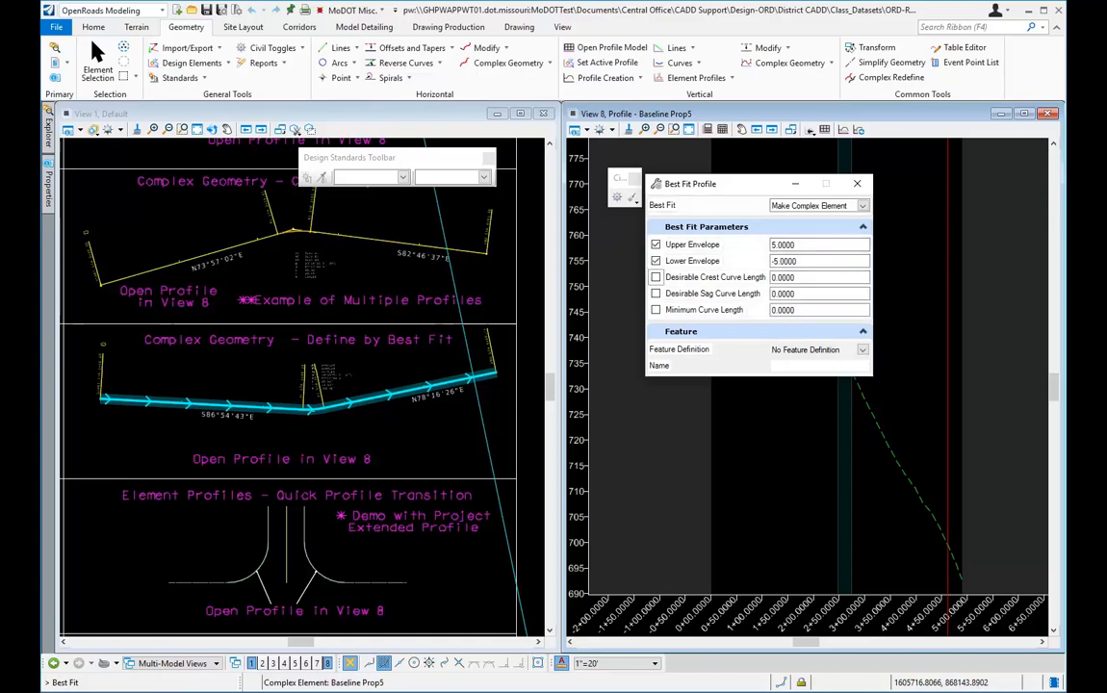
click(798, 260)
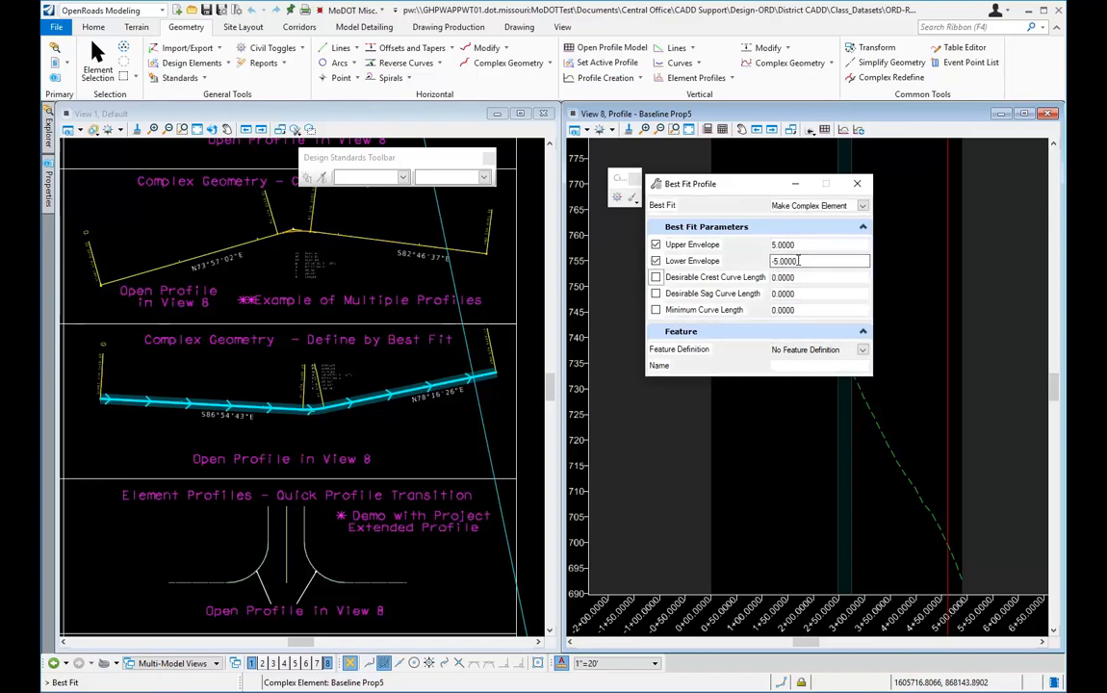
Step: Set both the Desirable Crest Curve Length and the Desirable Sag Curve Length to 100
click(778, 278)
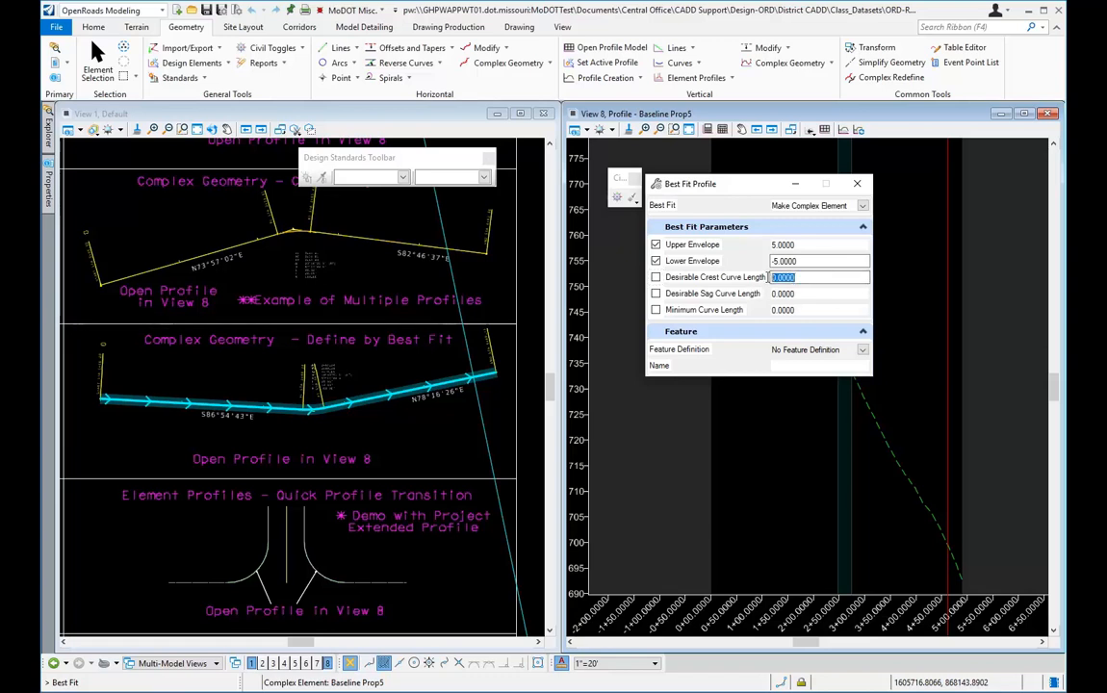
drag(795, 279, 767, 278)
text(10)
click(795, 294)
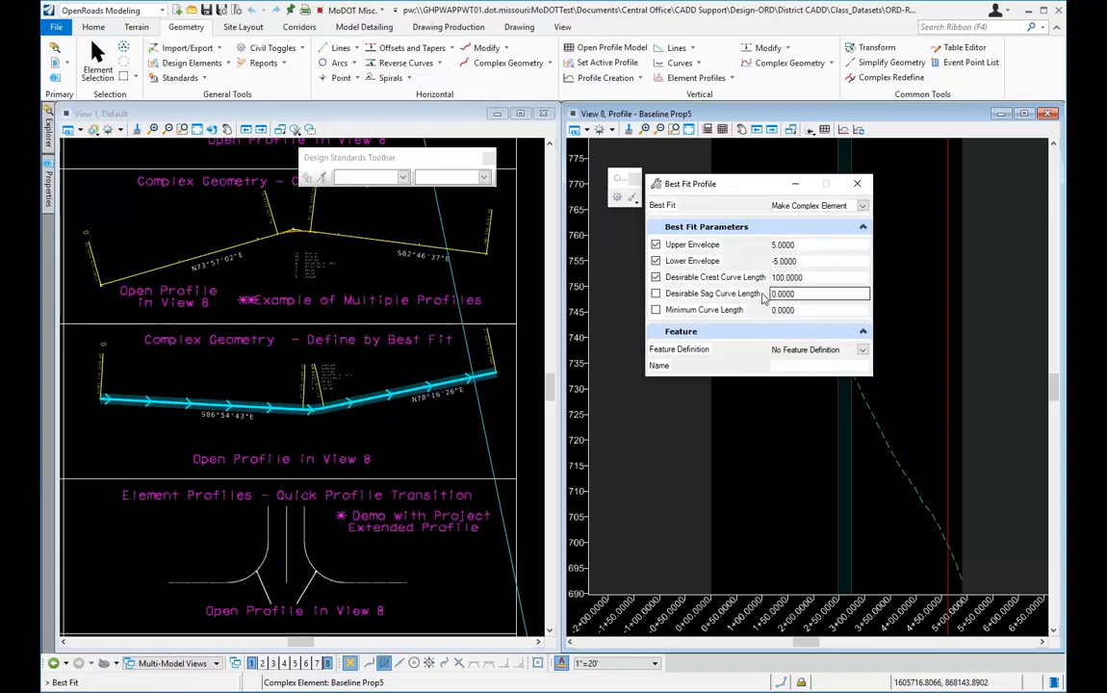
drag(795, 294, 768, 300)
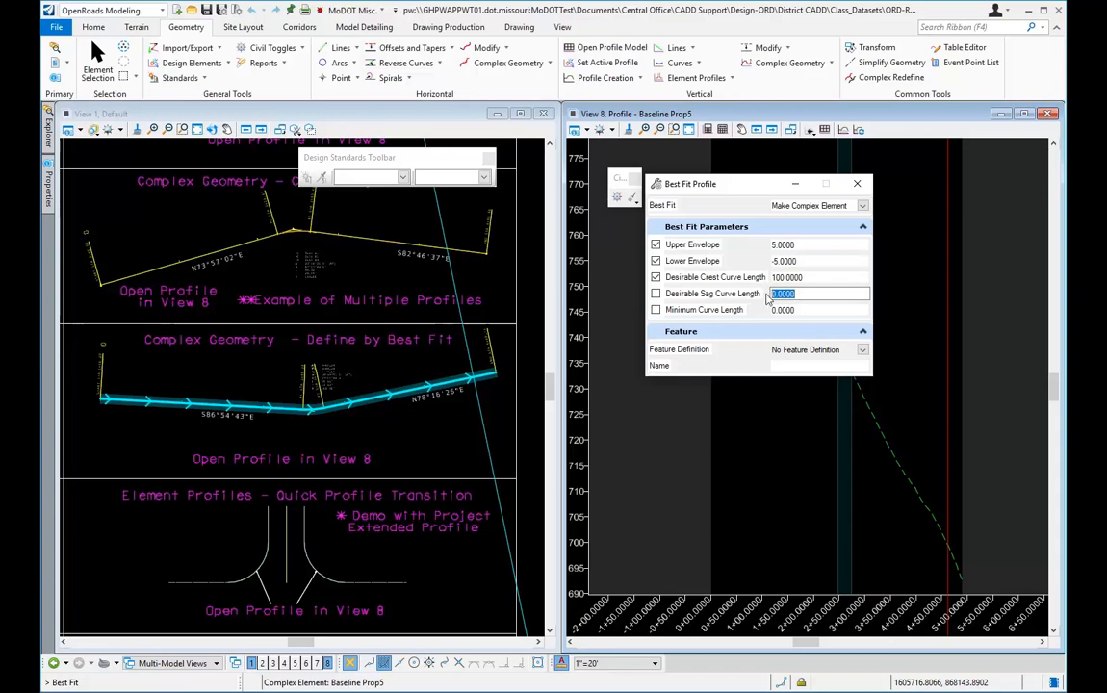
text(1)
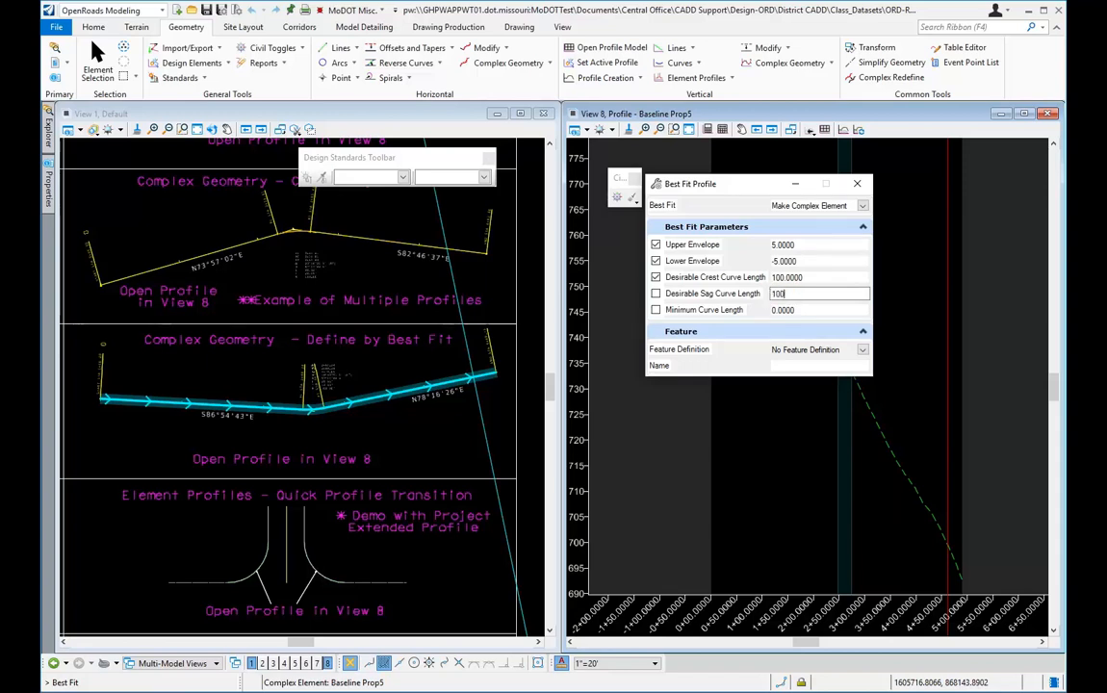
key(Return)
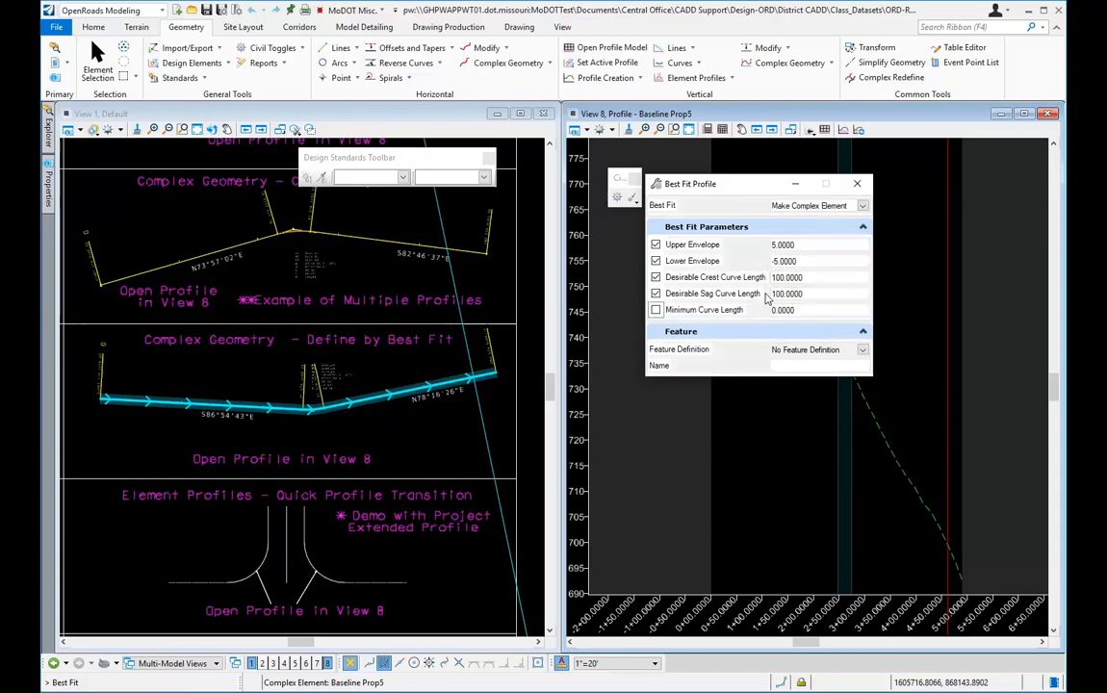
click(769, 296)
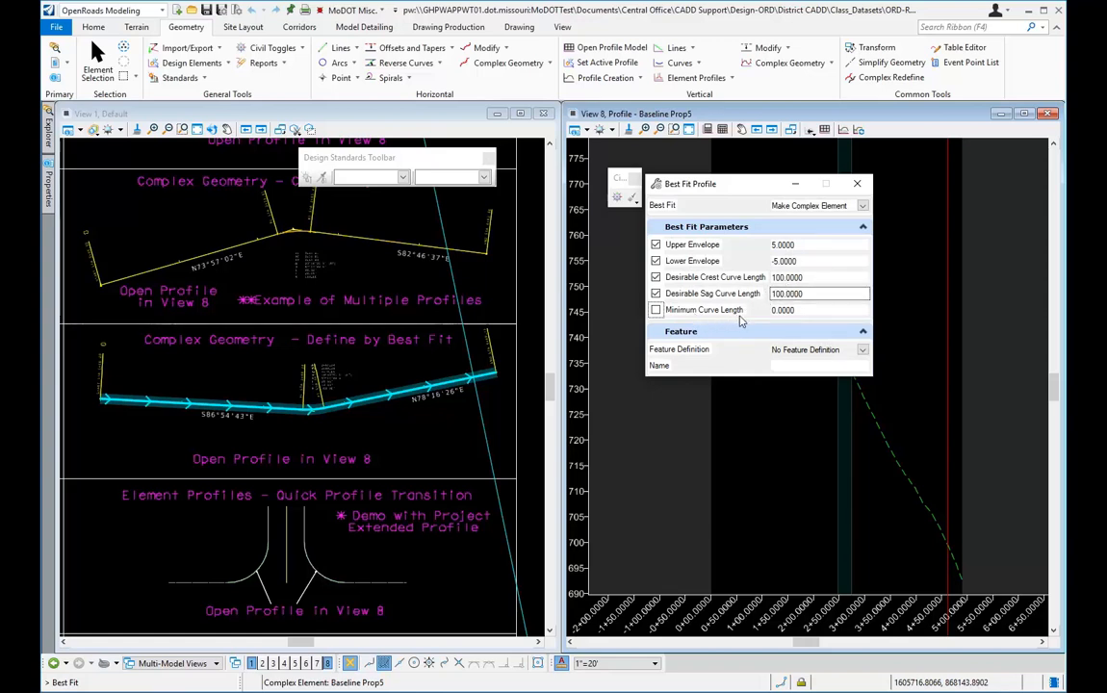
Step: Set the Minimum Curve Length to 50 and name the profile BestFit
click(805, 310)
drag(806, 310, 769, 317)
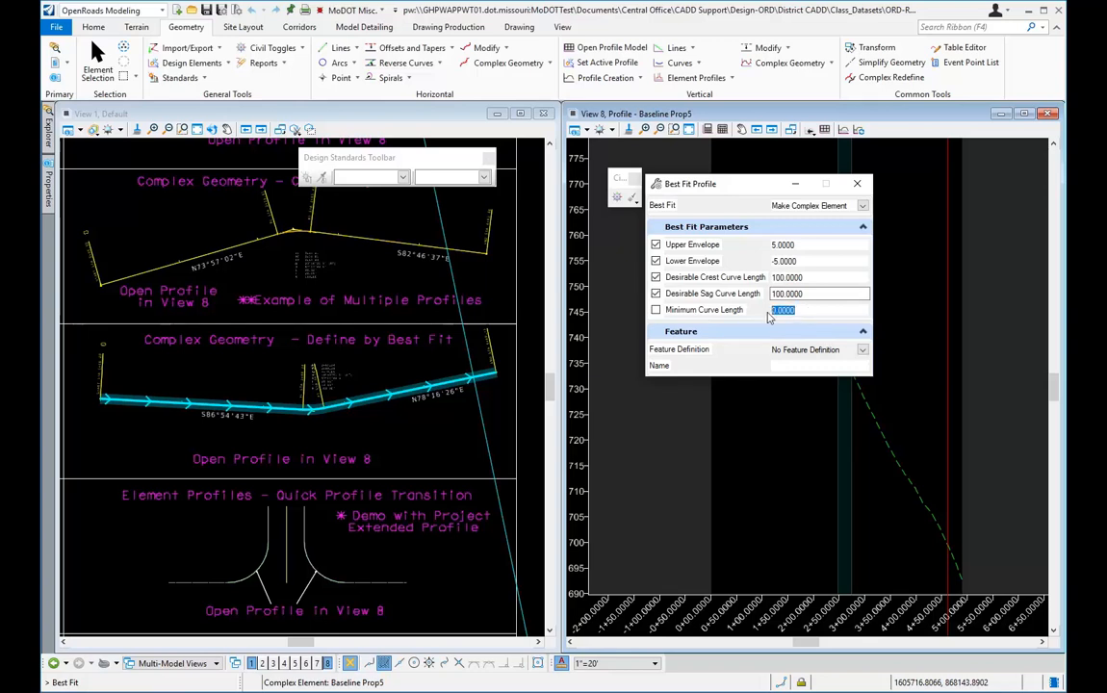
text(50)
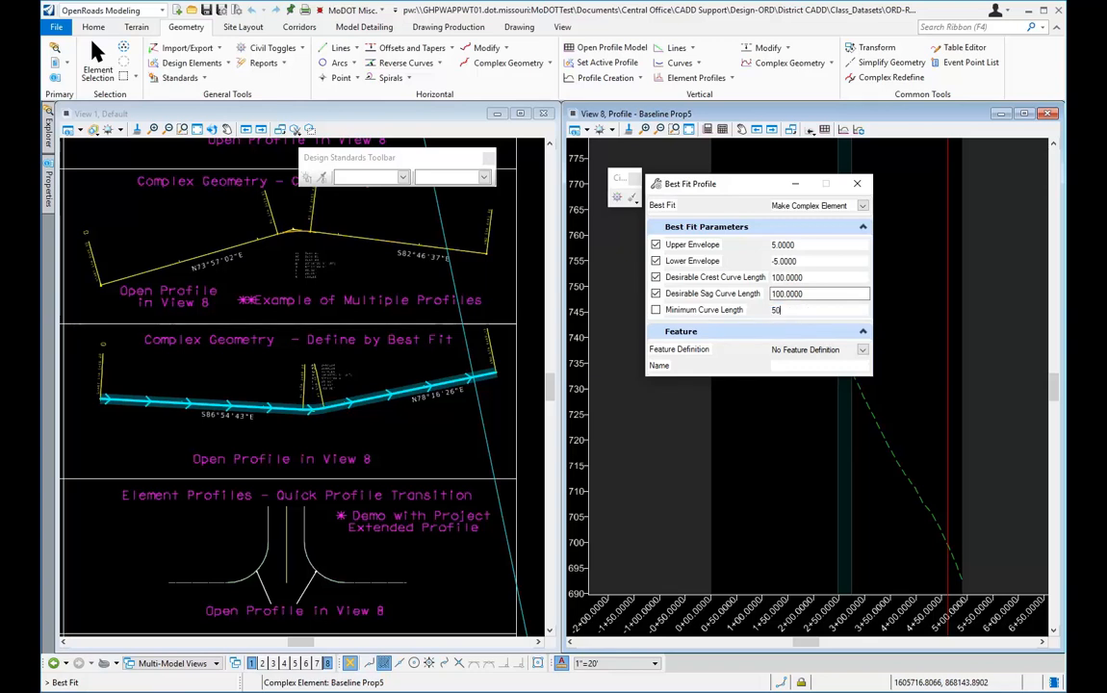
key(Tab)
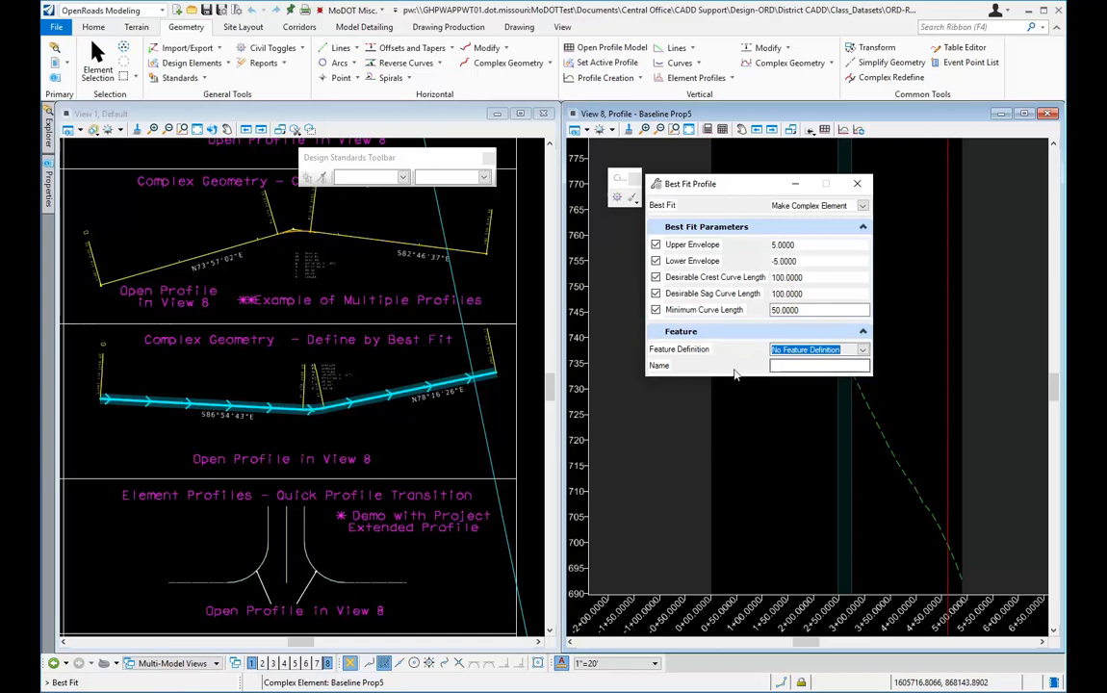
click(778, 366)
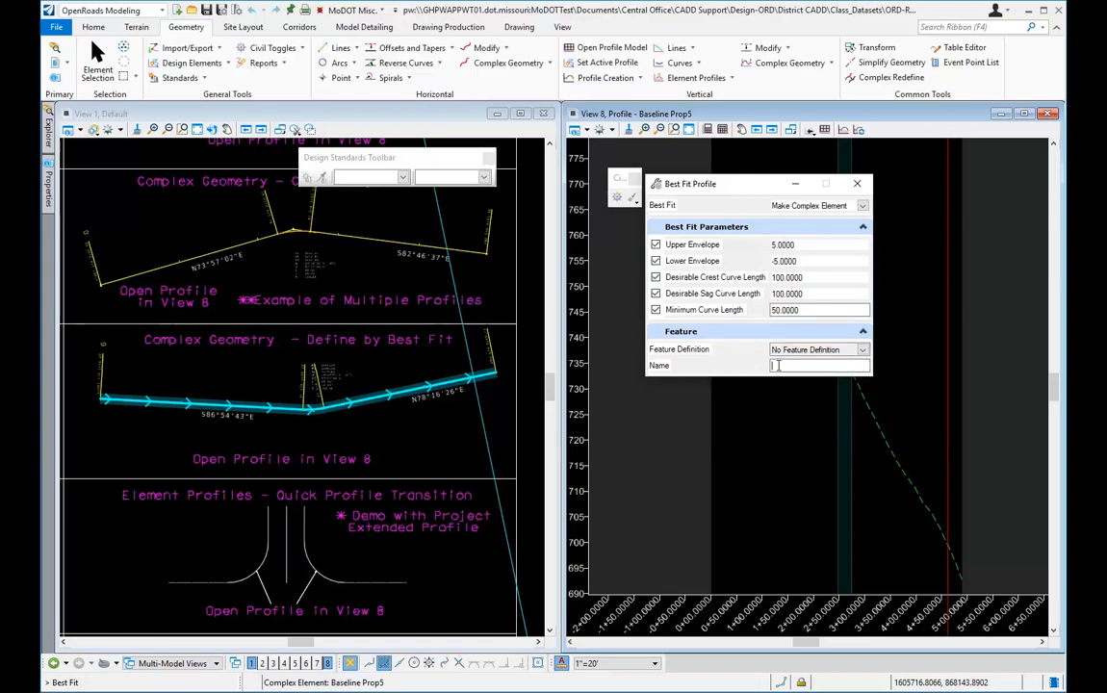
text(BestFit)
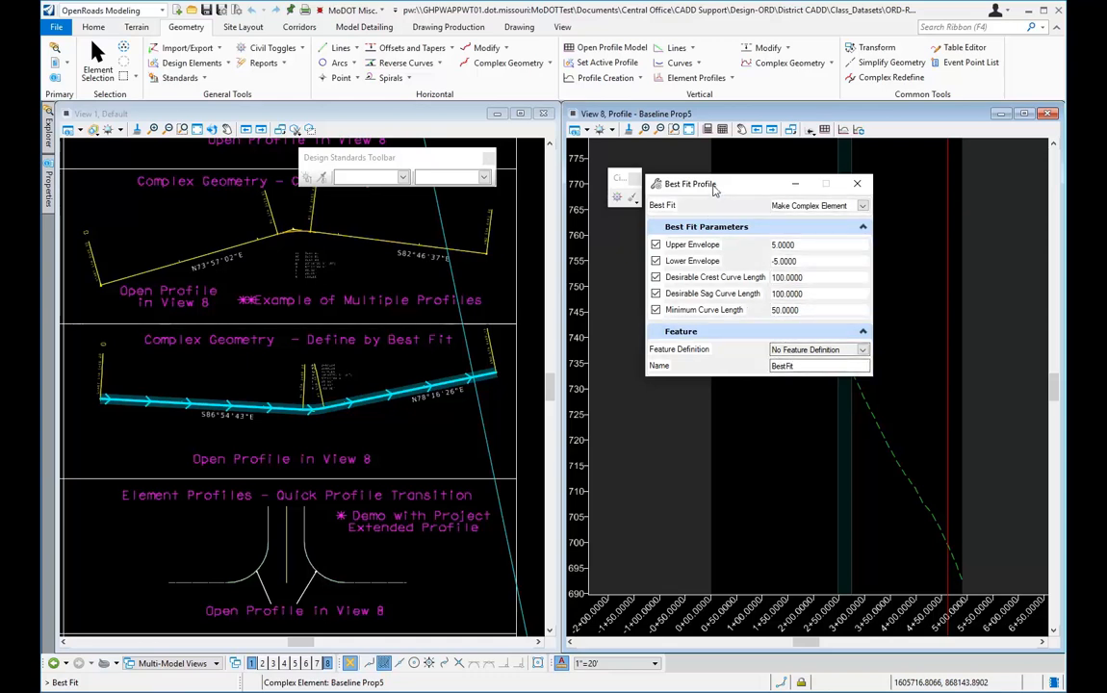
Step: Create the best fit profile from the dashed green ground line, accepting the entered envelope and curve length parameters
drag(714, 190, 650, 436)
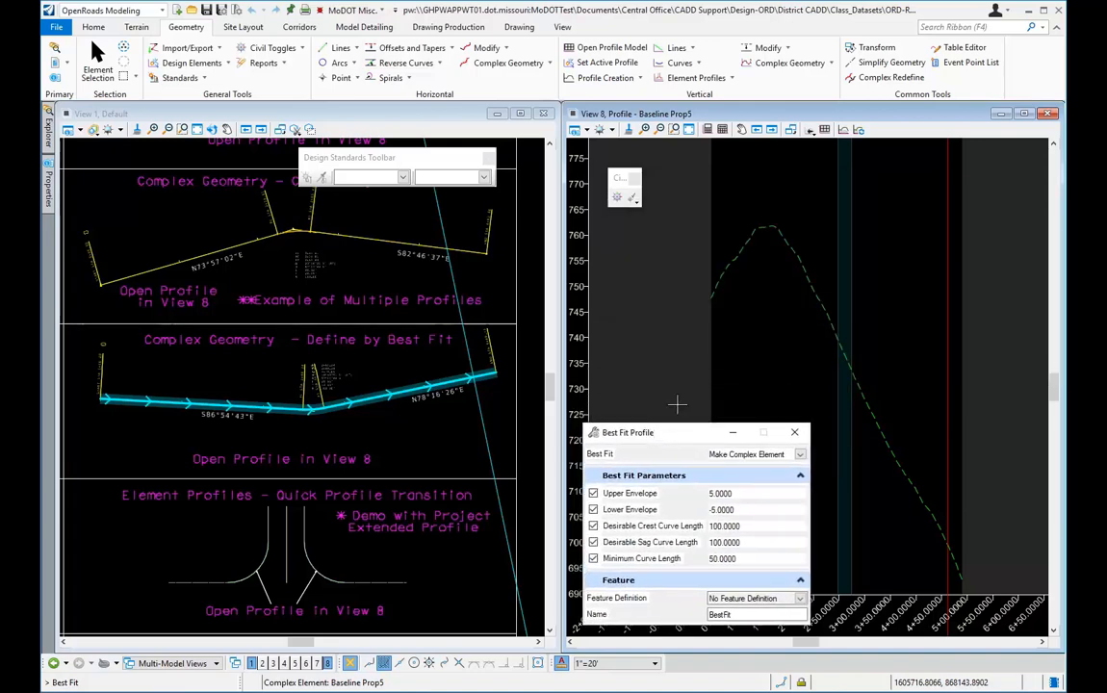
click(742, 299)
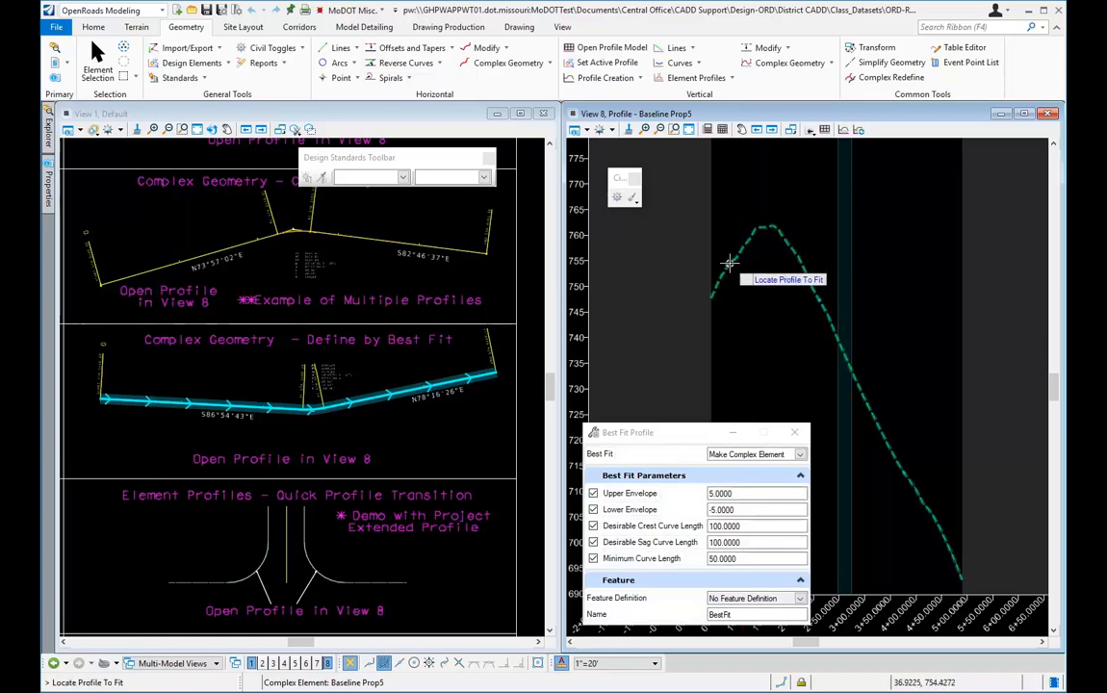
click(727, 265)
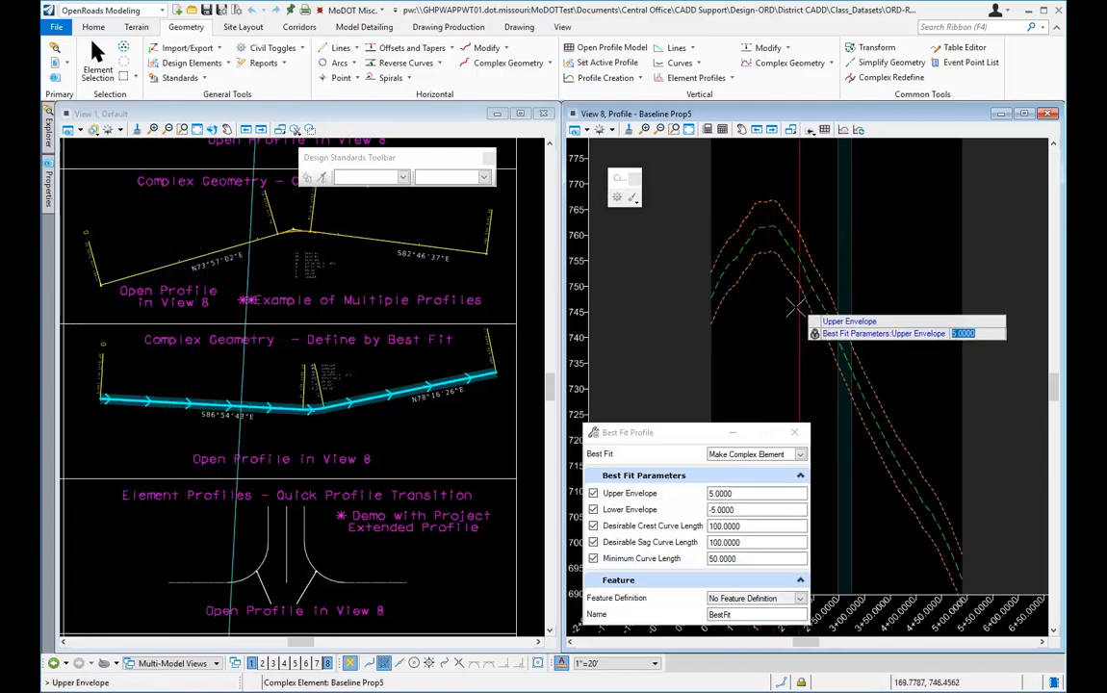
click(760, 333)
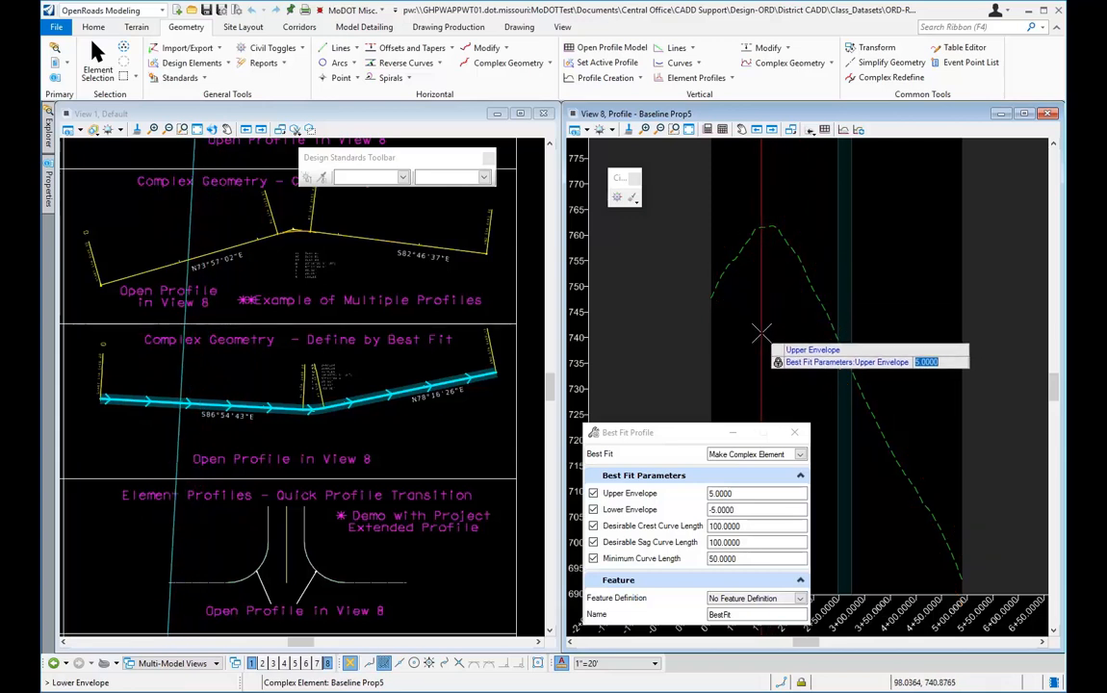
click(760, 333)
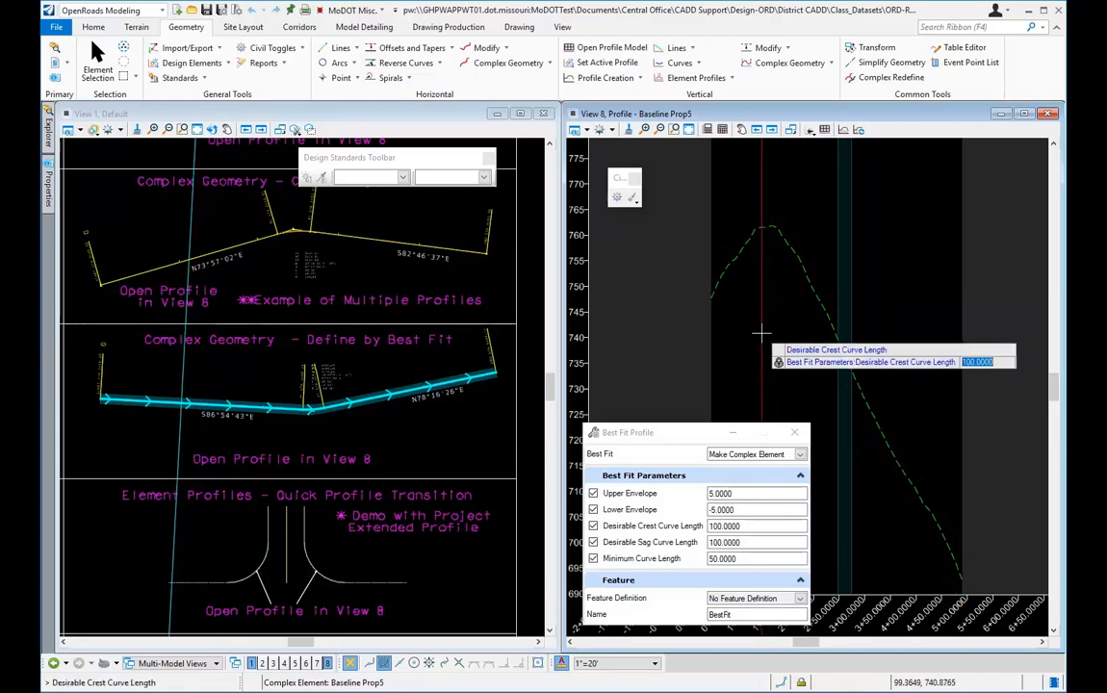
click(760, 333)
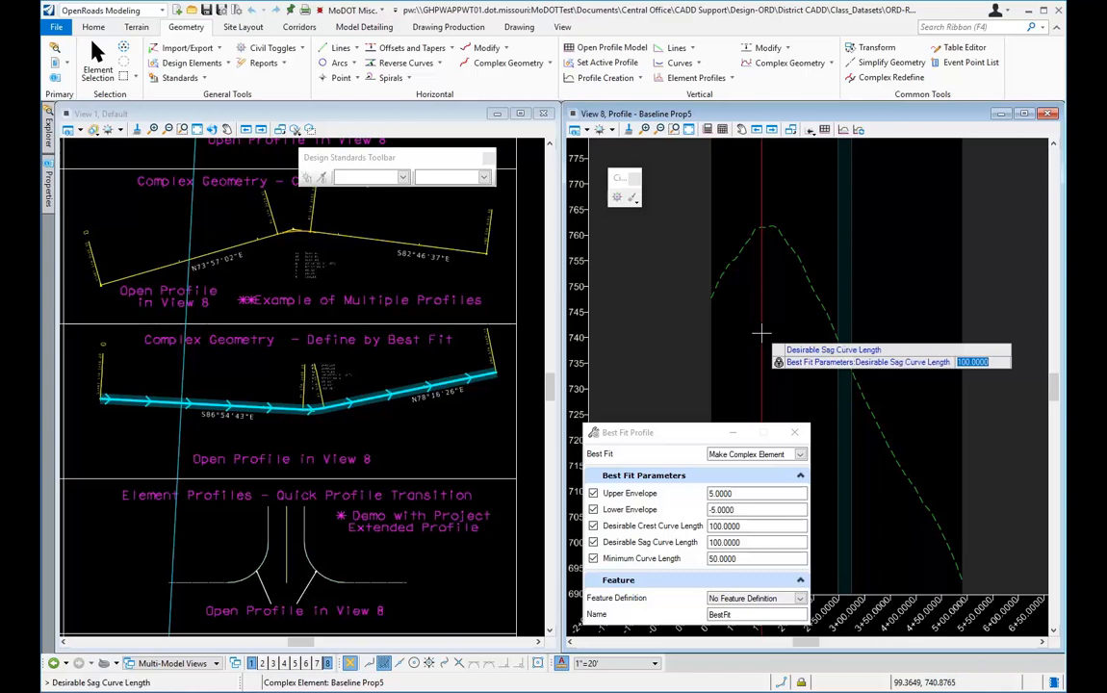
click(761, 333)
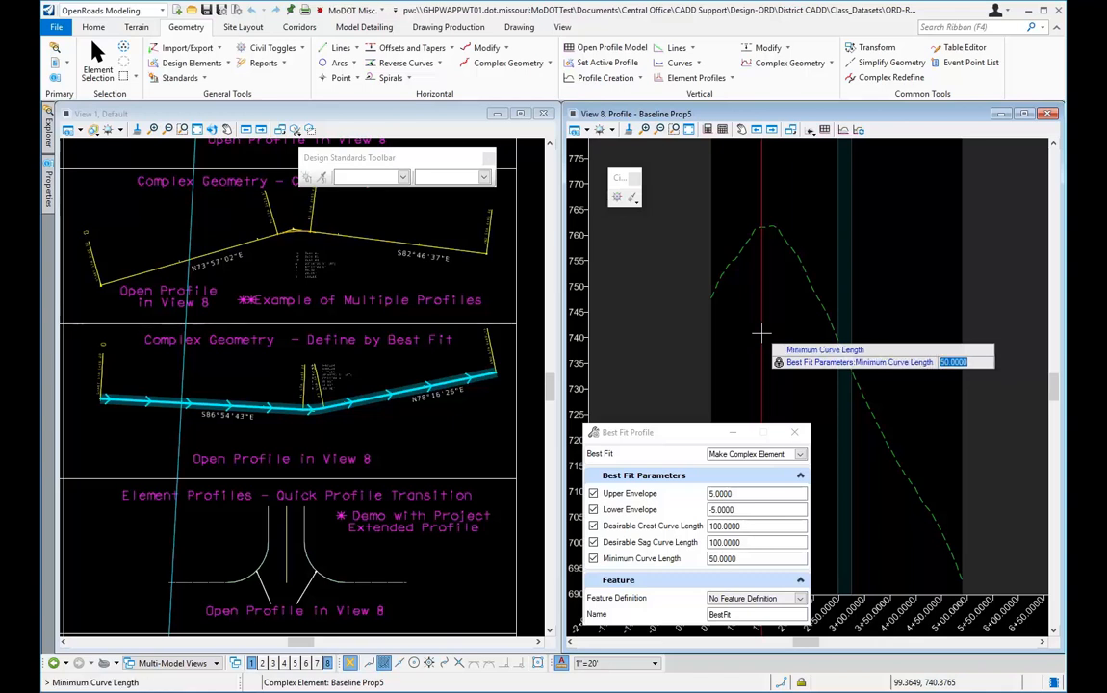
click(760, 333)
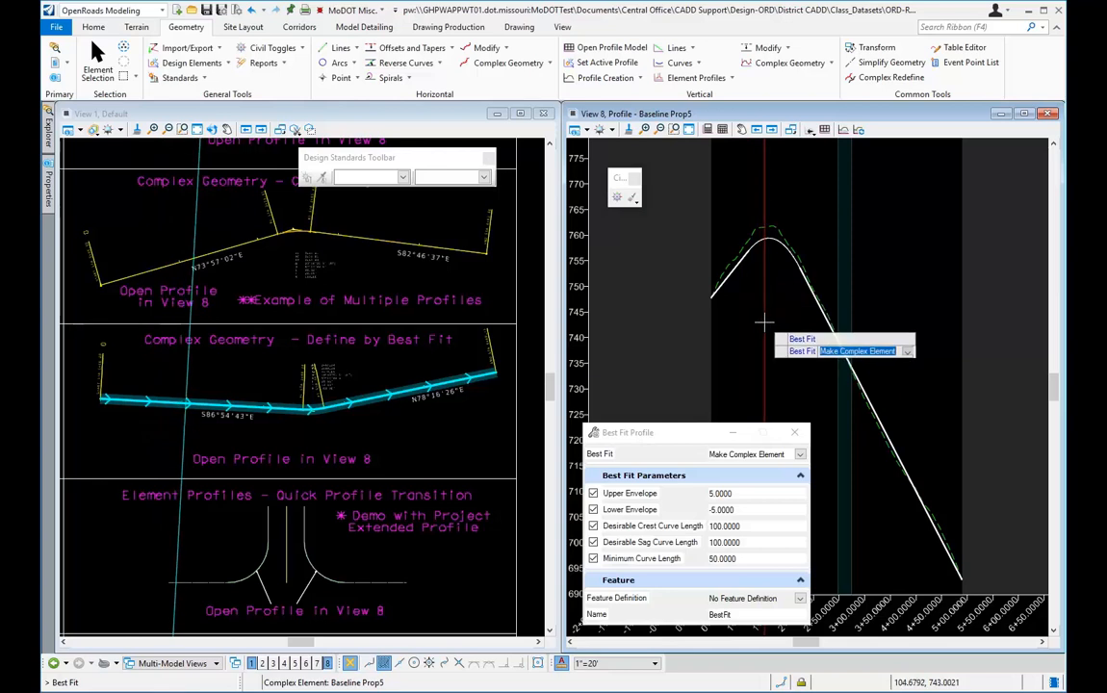
click(763, 323)
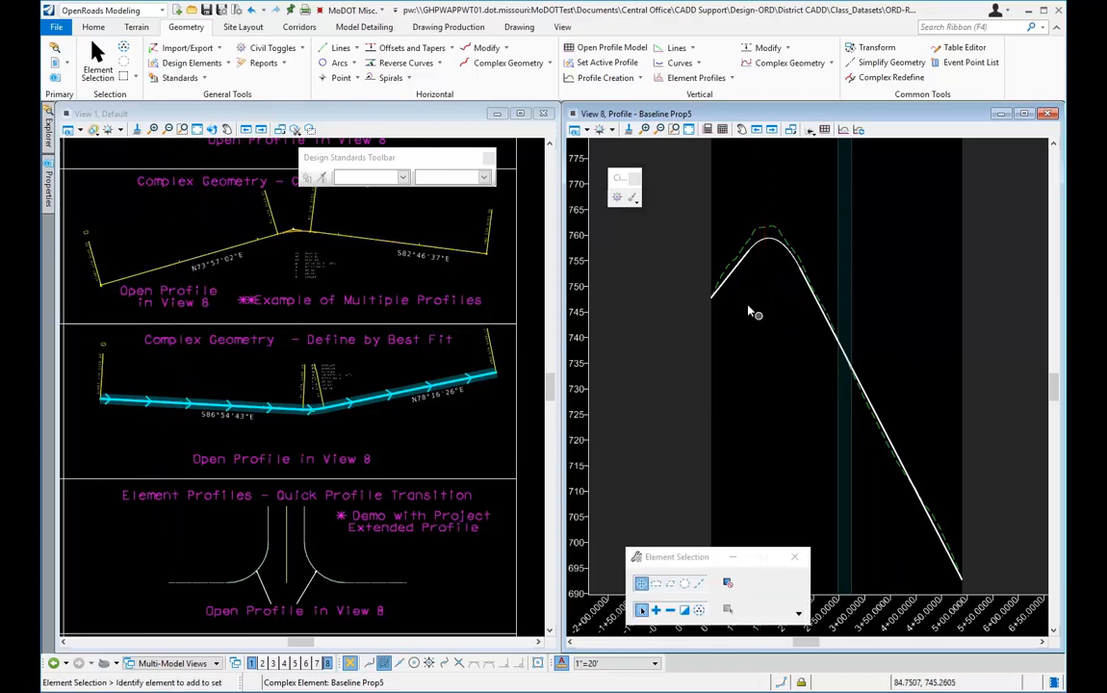
Step: Select the new best fit profile in the profile view and examine its curve and tangent annotations against the dashed ground line
click(760, 247)
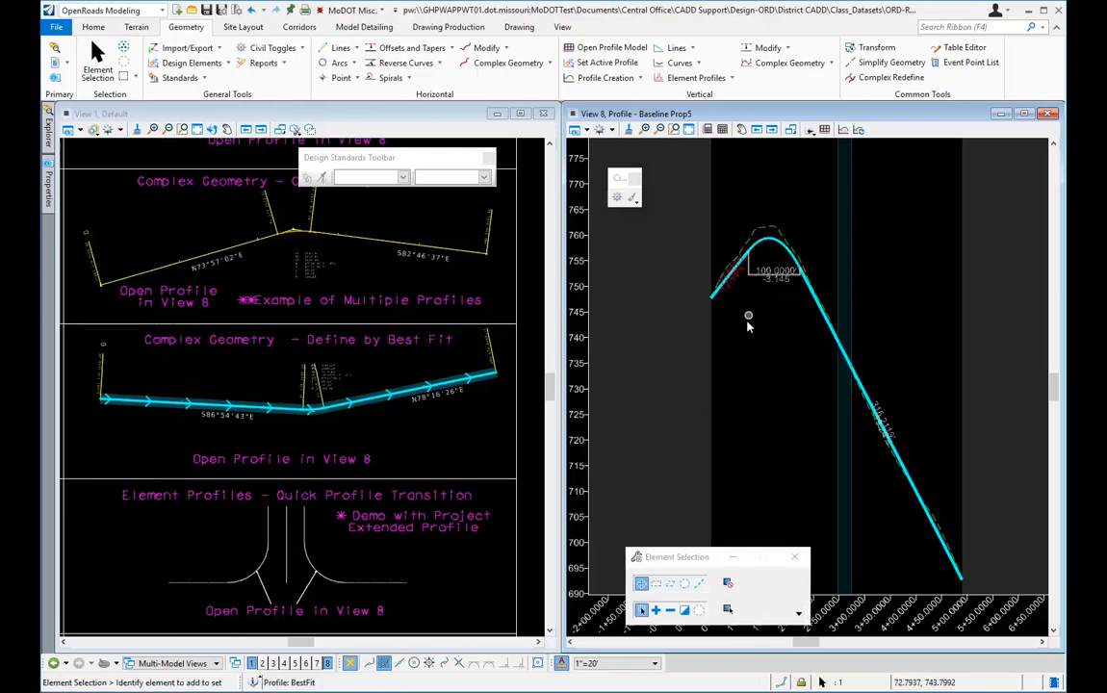
click(782, 272)
click(739, 269)
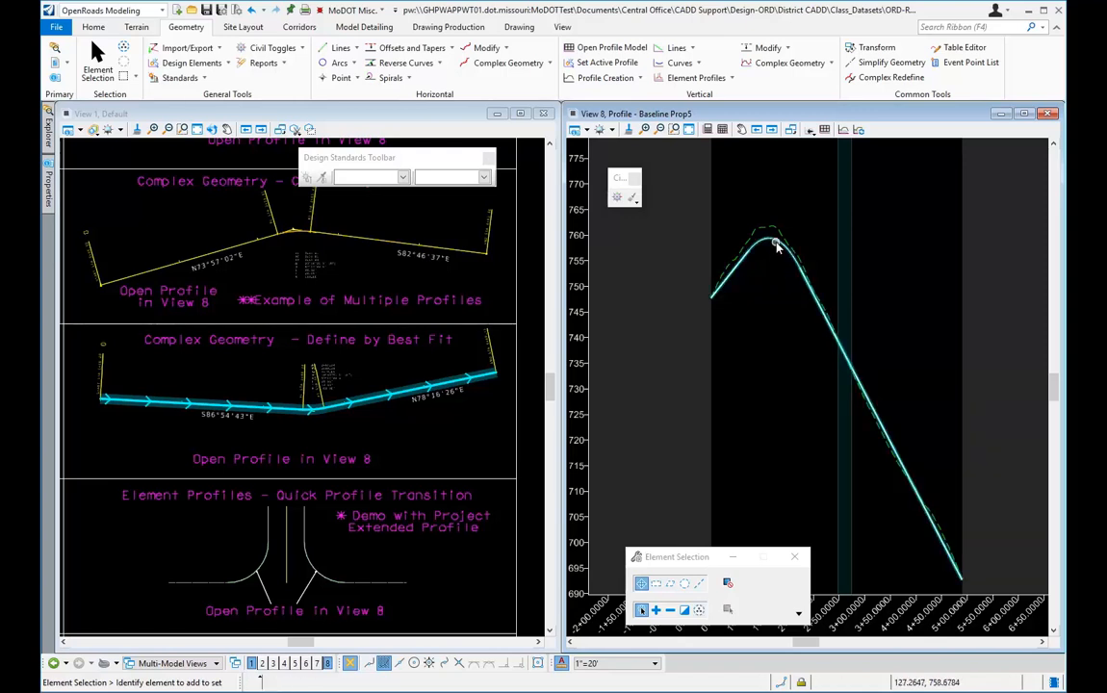
click(914, 470)
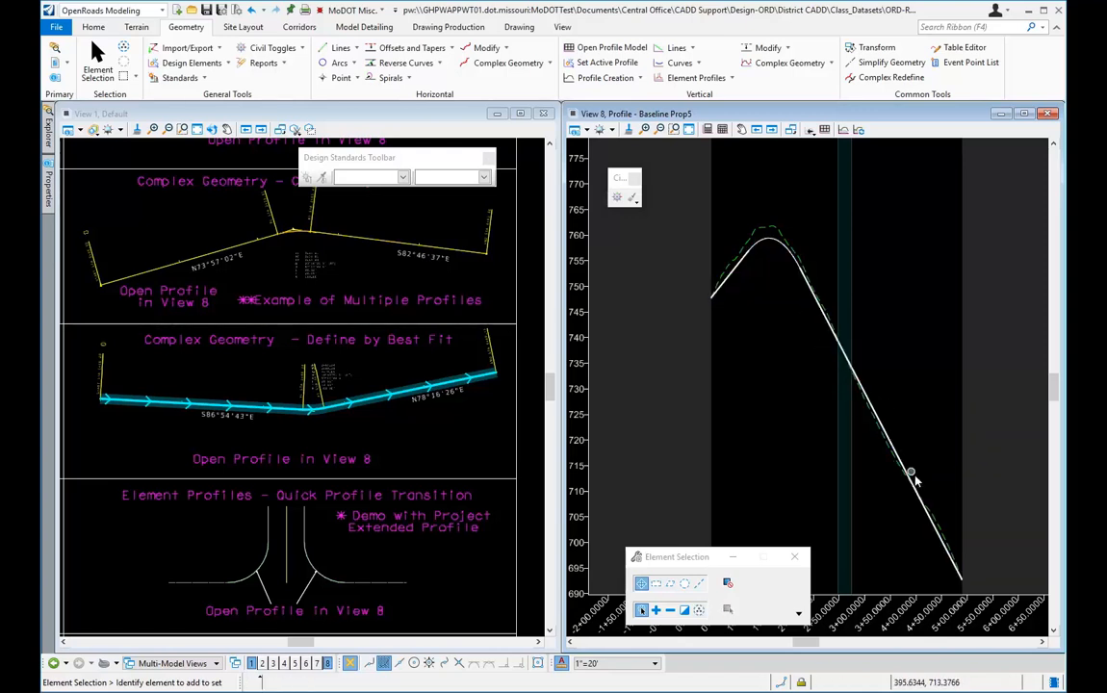
click(774, 252)
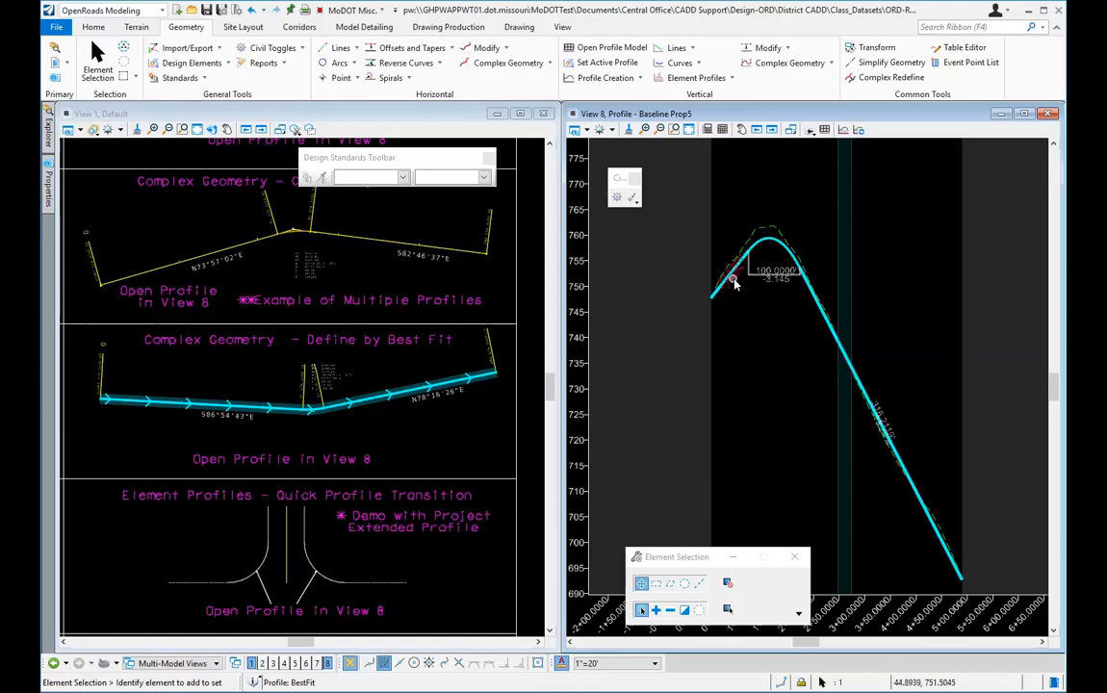
mouse_move(740, 277)
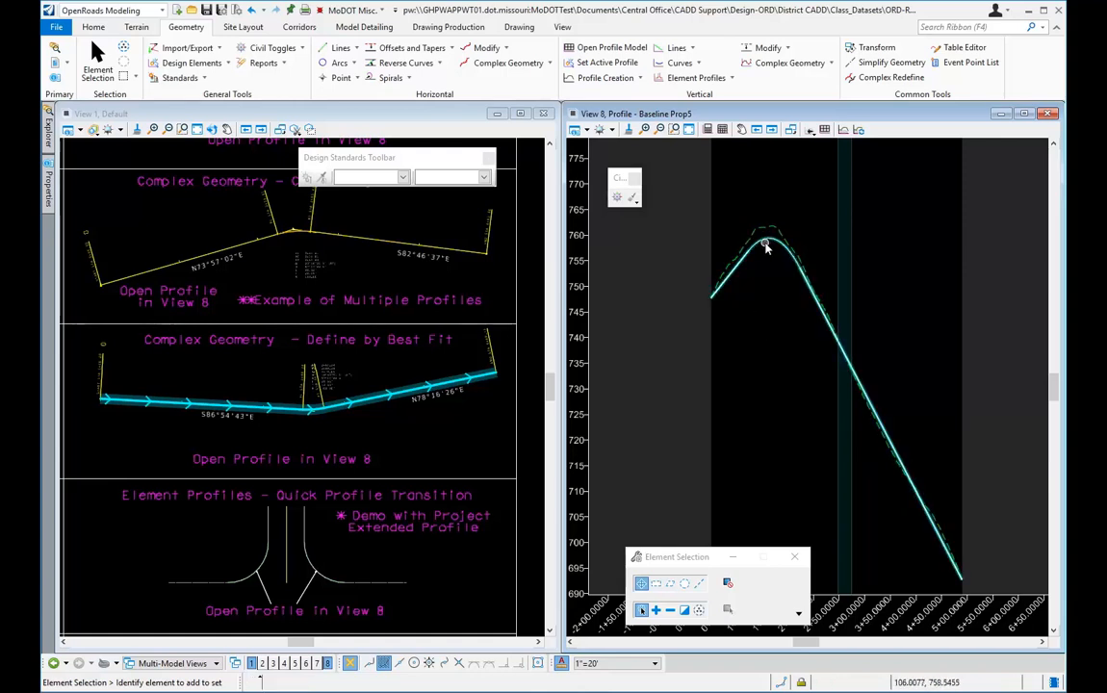
Step: Select the BestFit profile and expand the Geometry, Feature and Best Fit Parameters sections of its properties
click(767, 239)
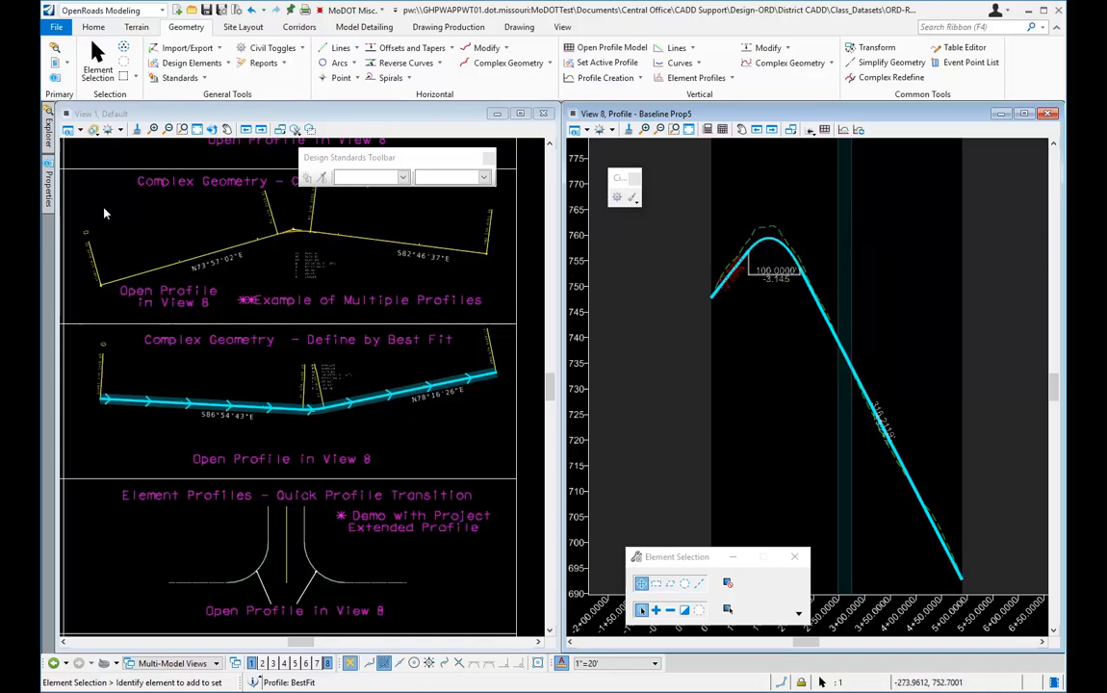
mouse_move(48, 193)
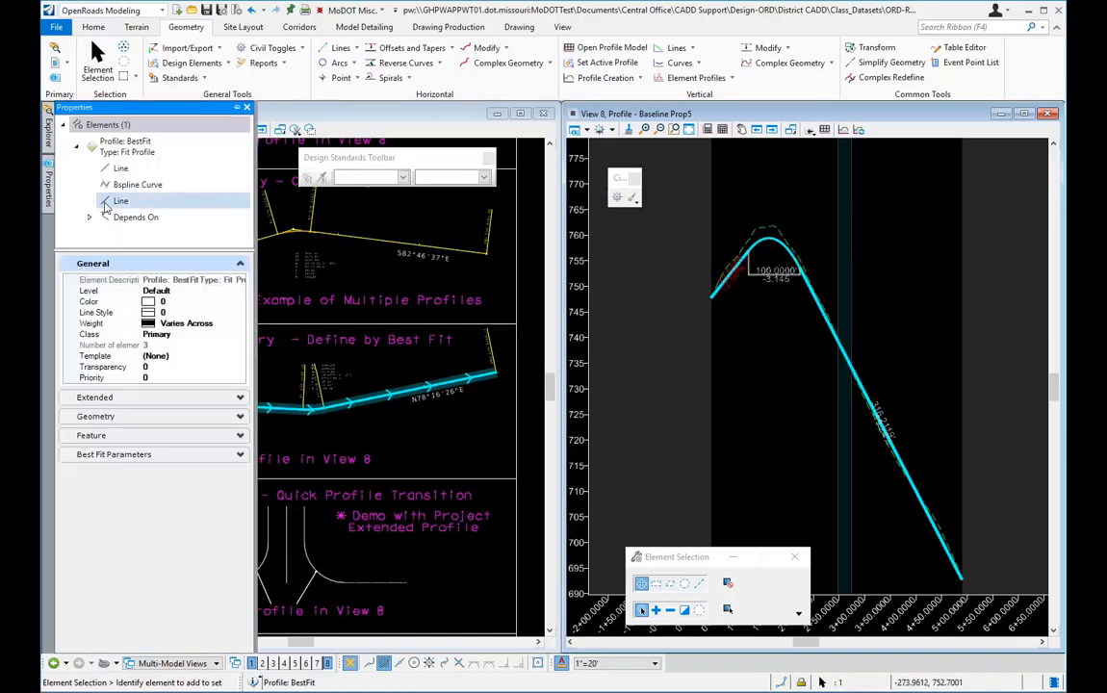
click(169, 416)
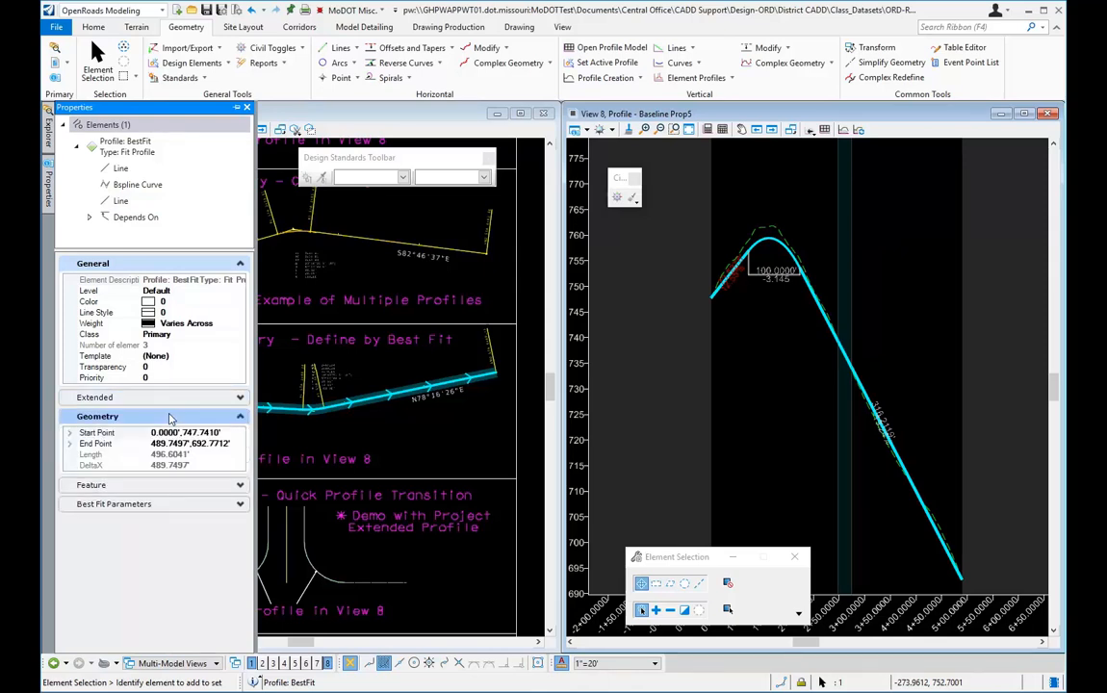
click(183, 484)
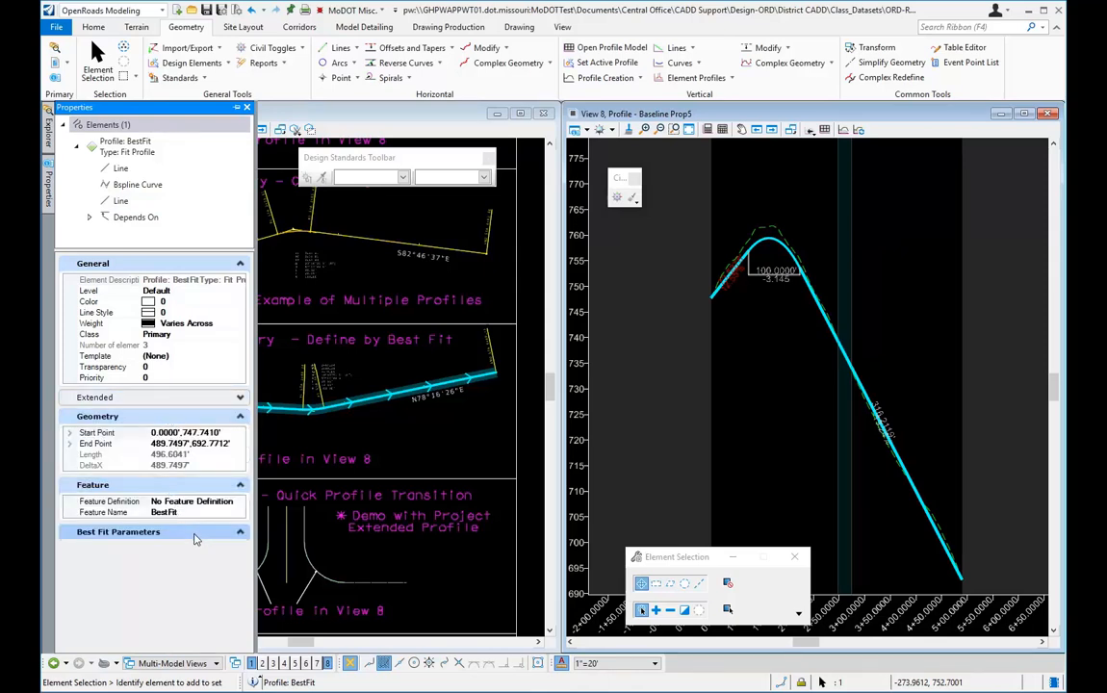
click(173, 532)
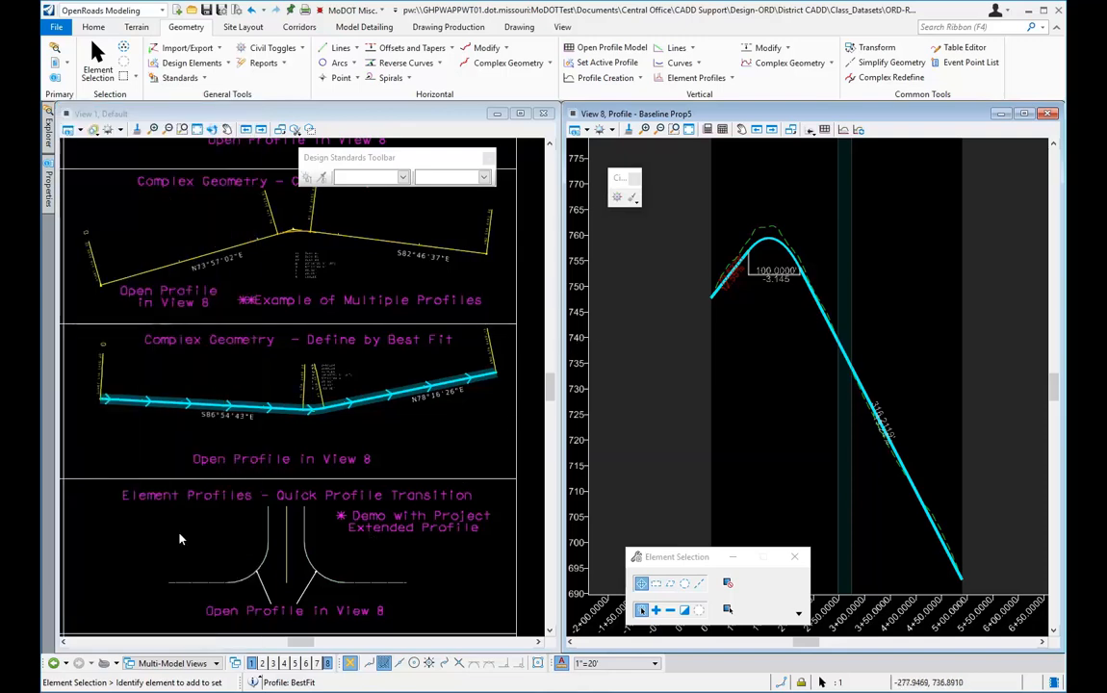
Step: Set the BestFit profile's Desirable Crest Curve Length to 200 in its Best Fit Parameters
mouse_move(48, 185)
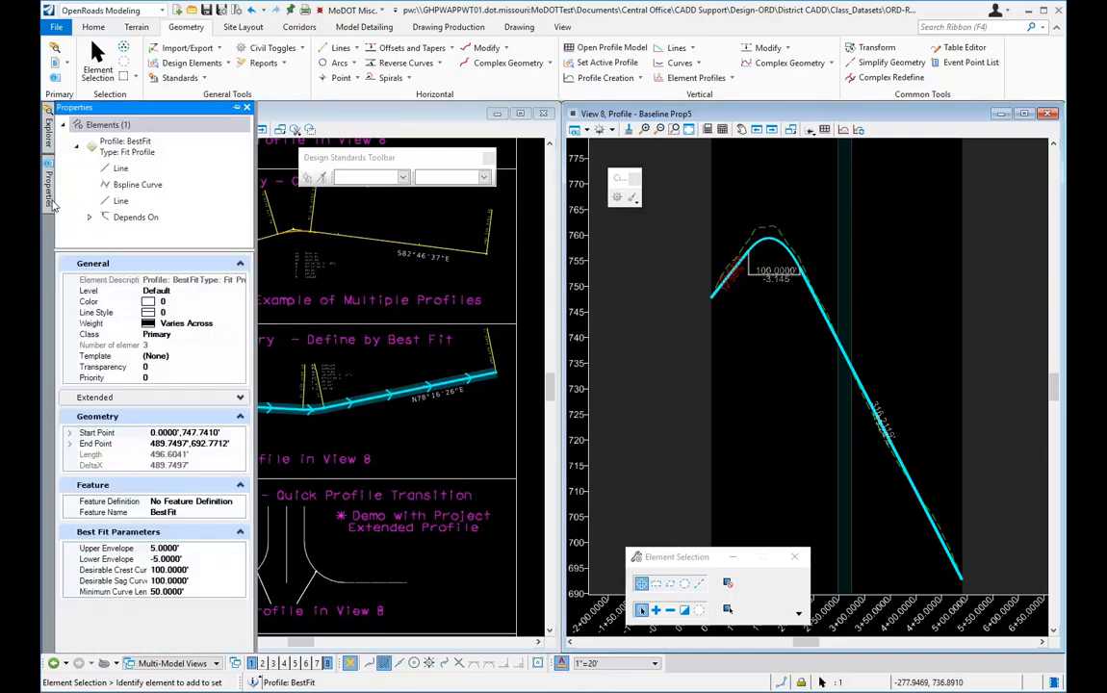
click(164, 569)
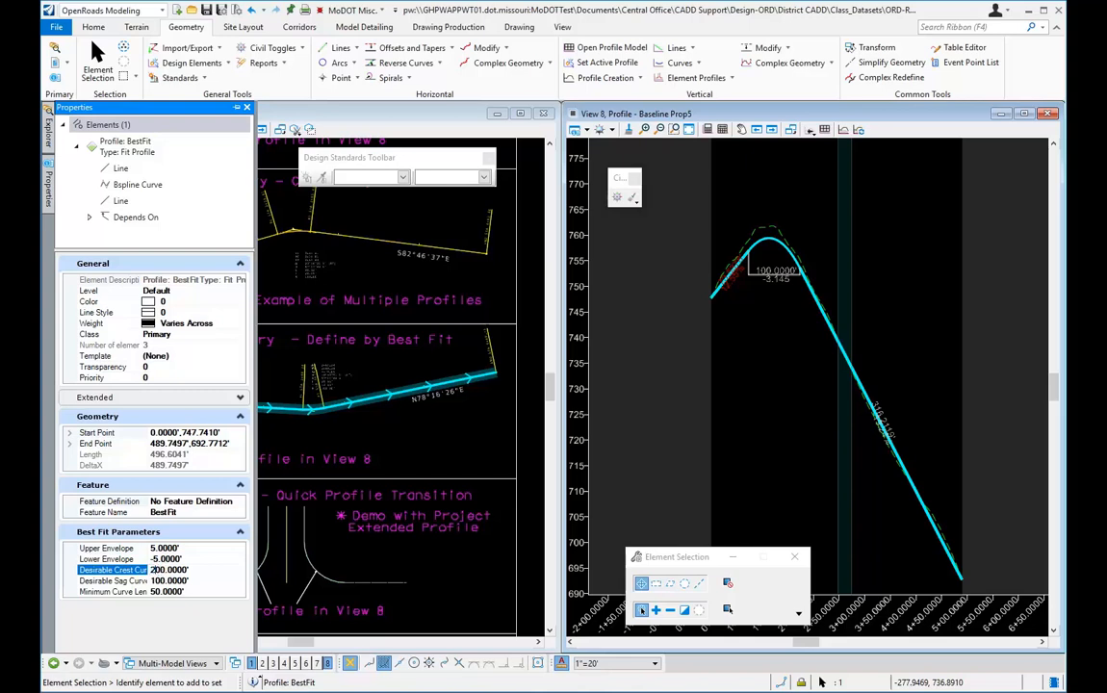
key(Return)
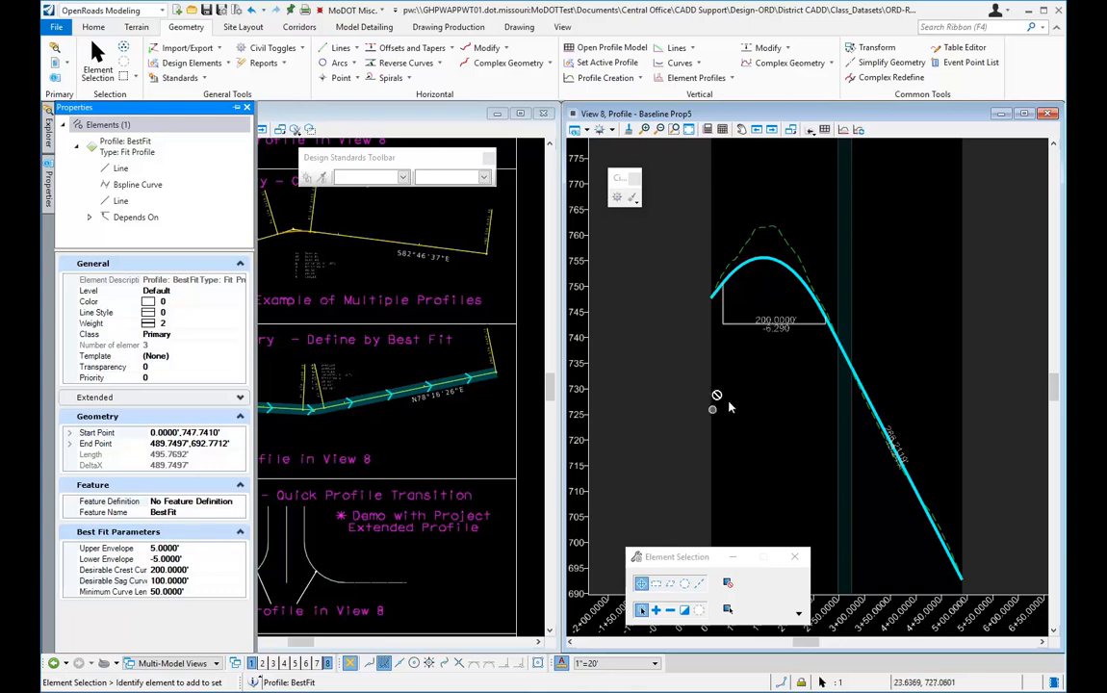